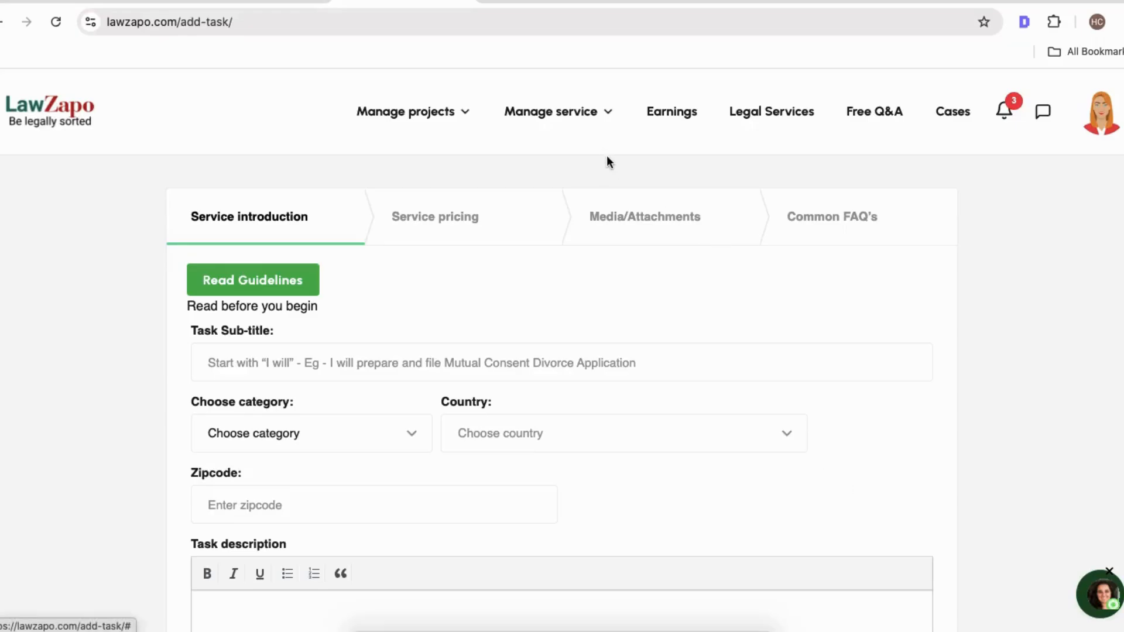
Browse the existing legal service listings on the marketplace for reference, then return to the add-task form.
mouse_move(572, 115)
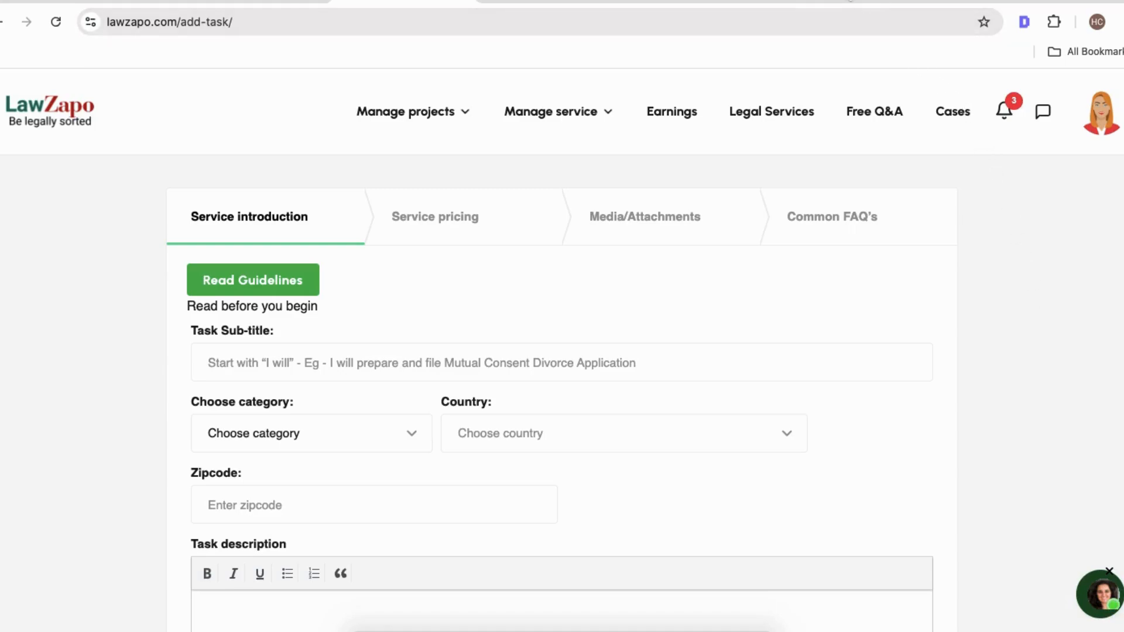
left_click(850, 1)
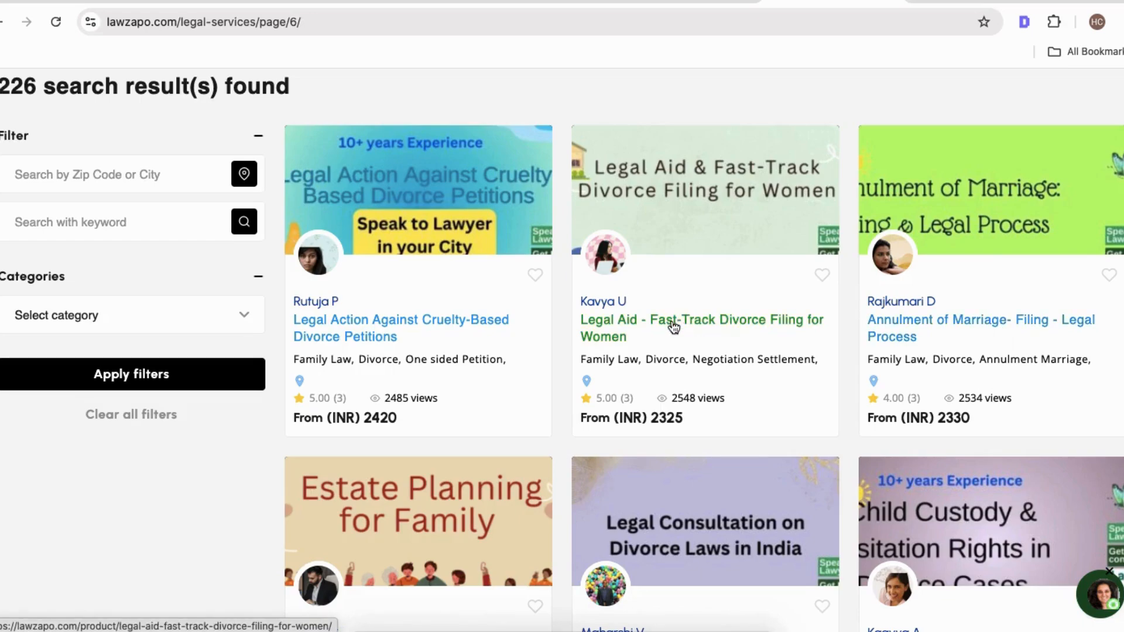
scroll(708, 319, "down", 2)
scroll(709, 320, "down", 4)
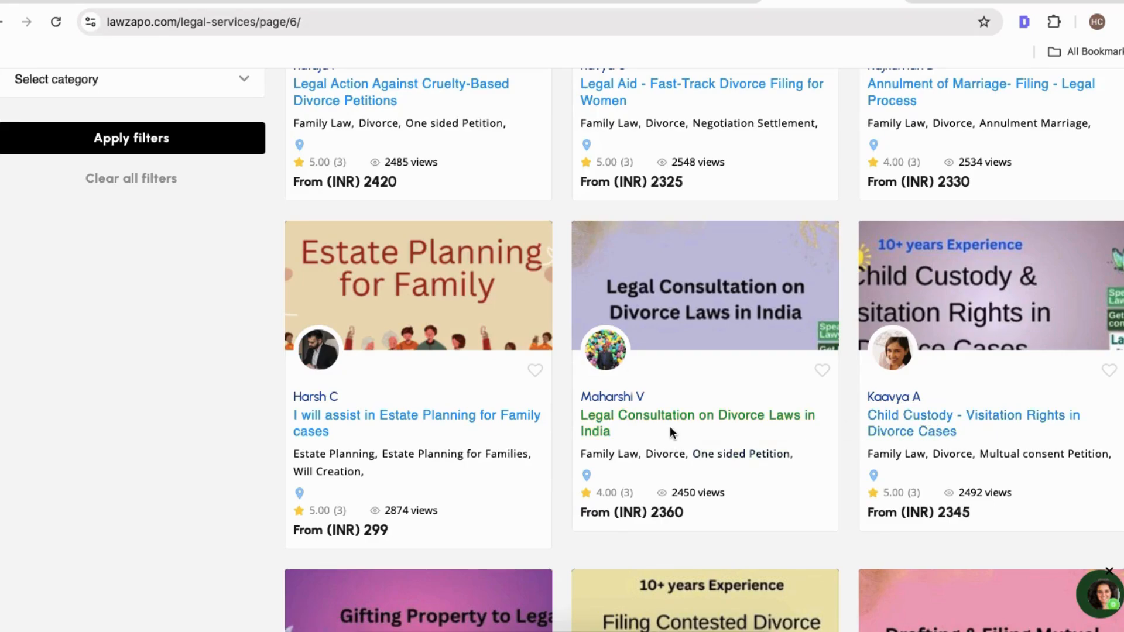
scroll(671, 432, "down", 3)
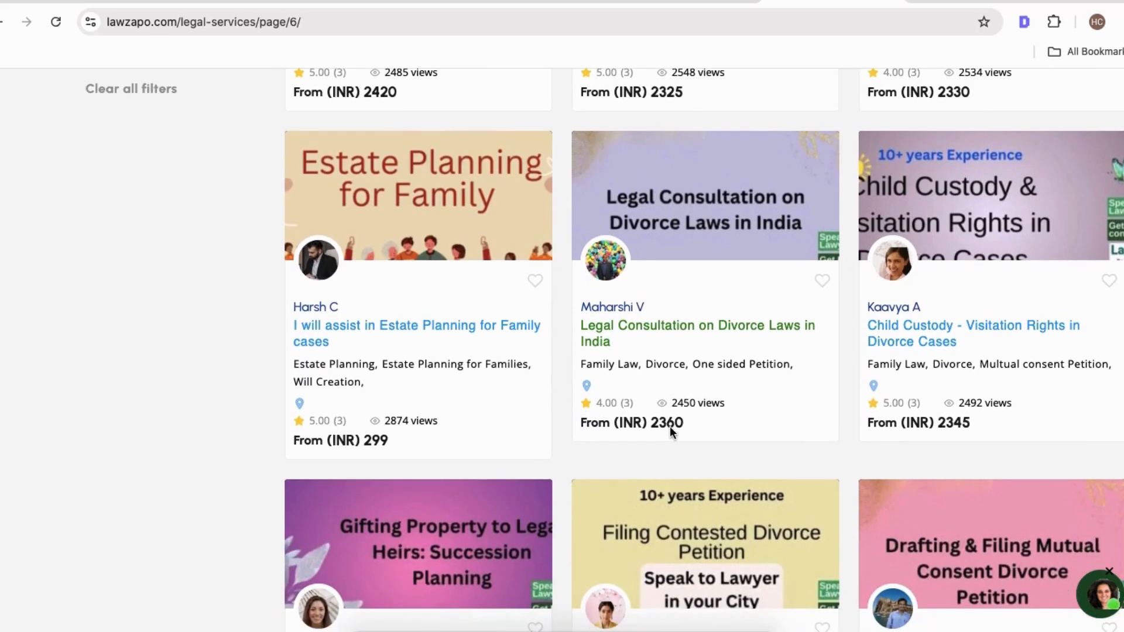
scroll(670, 427, "down", 1)
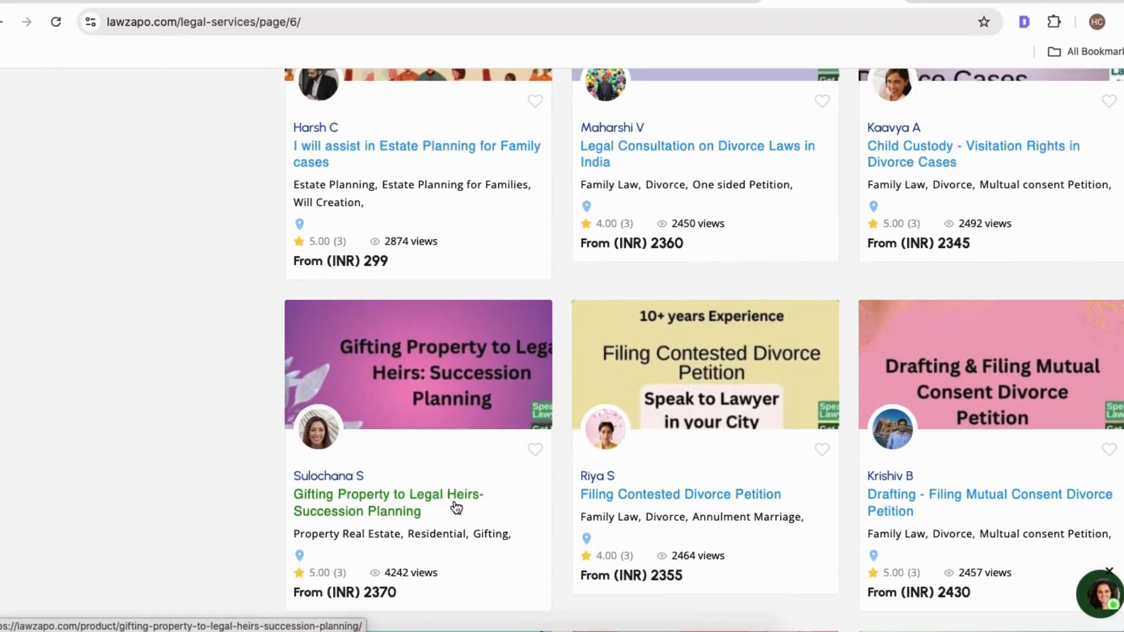
scroll(562, 510, "up", 1)
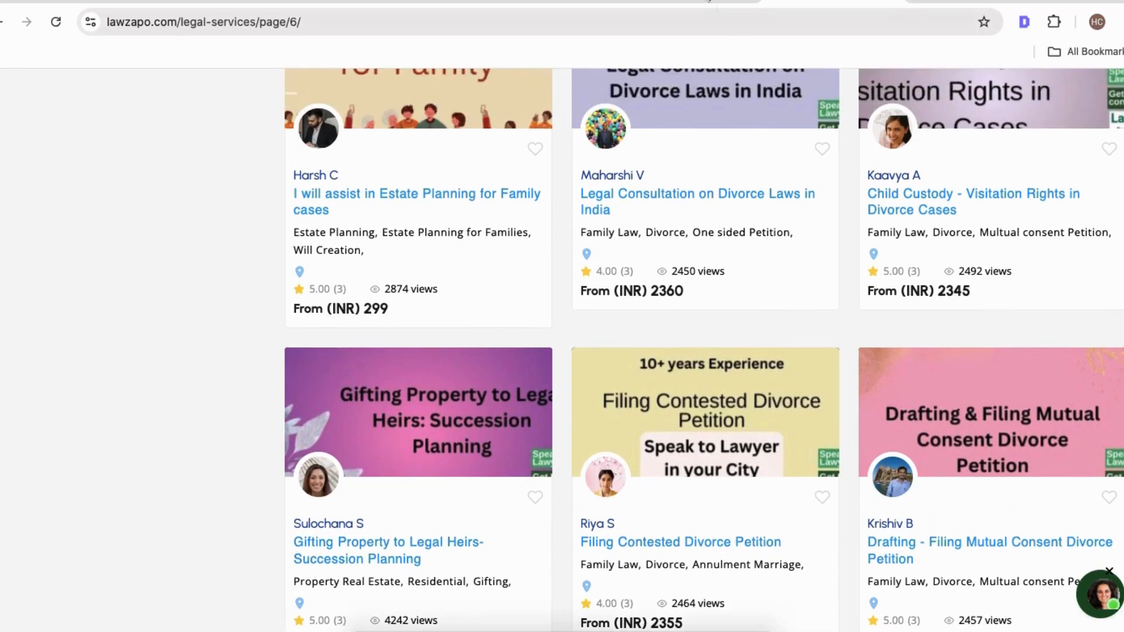
left_click(396, 1)
mouse_move(521, 118)
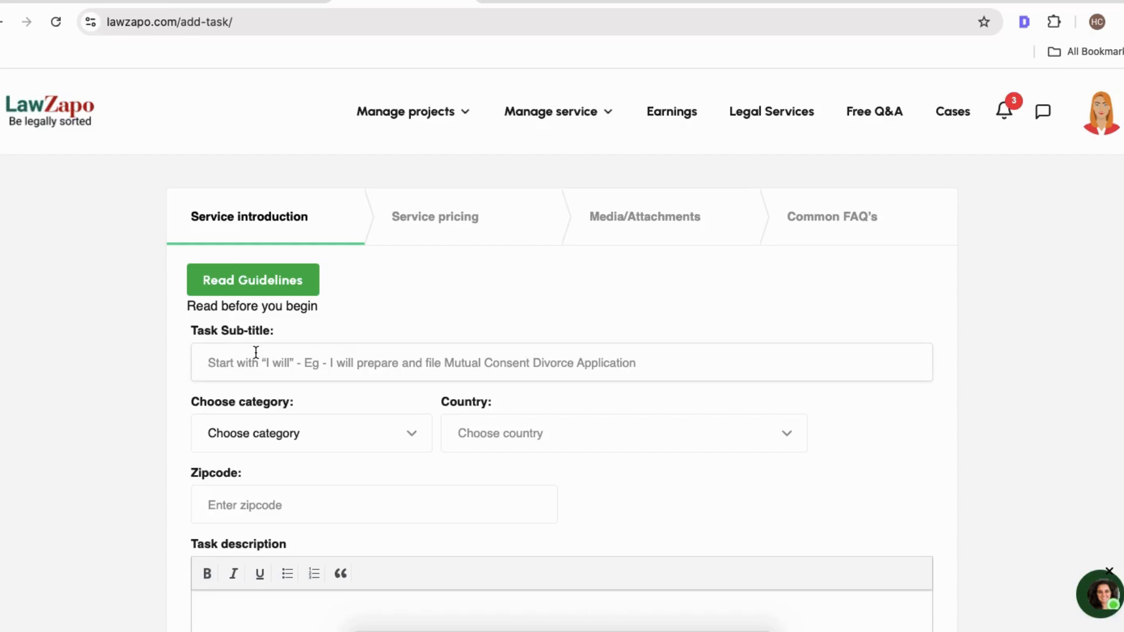
Copy the service title from the spreadsheet and paste it as the task sub-title.
key("super+Tab")
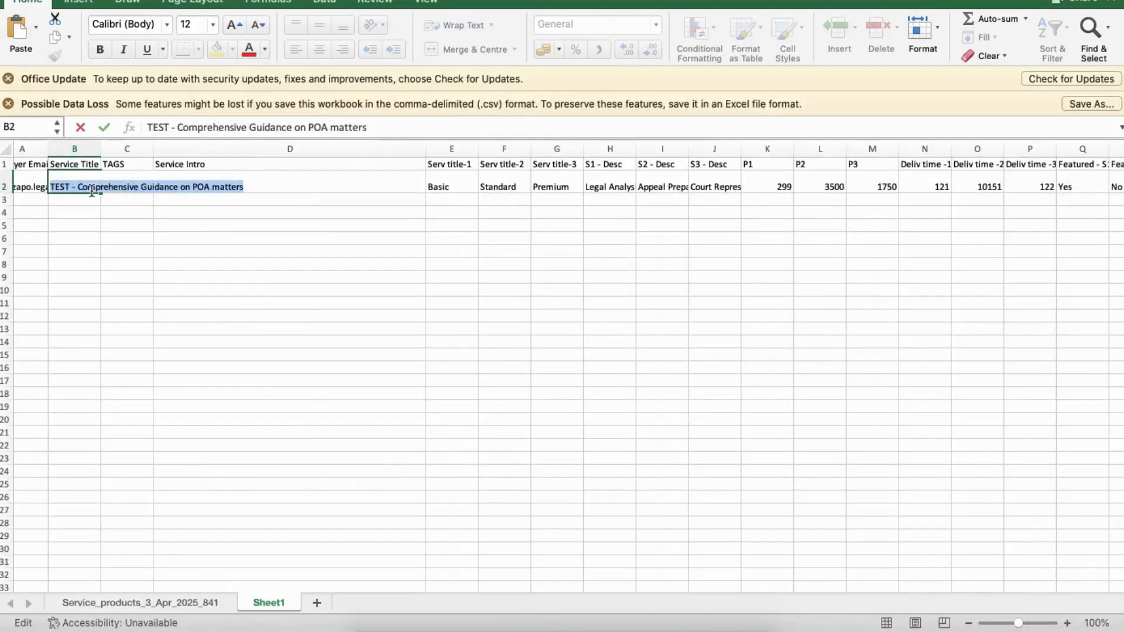
key("super+c")
key("super+Tab")
key("super+v")
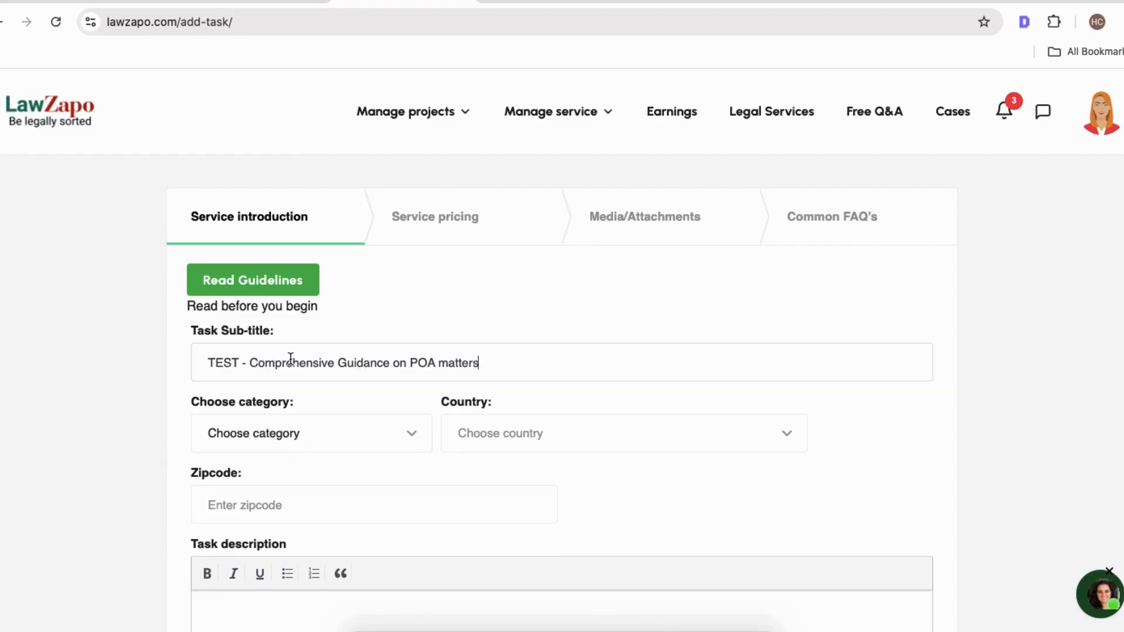
Set the category to Consumer Court and the country to India.
scroll(291, 359, "down", 1)
left_click(284, 403)
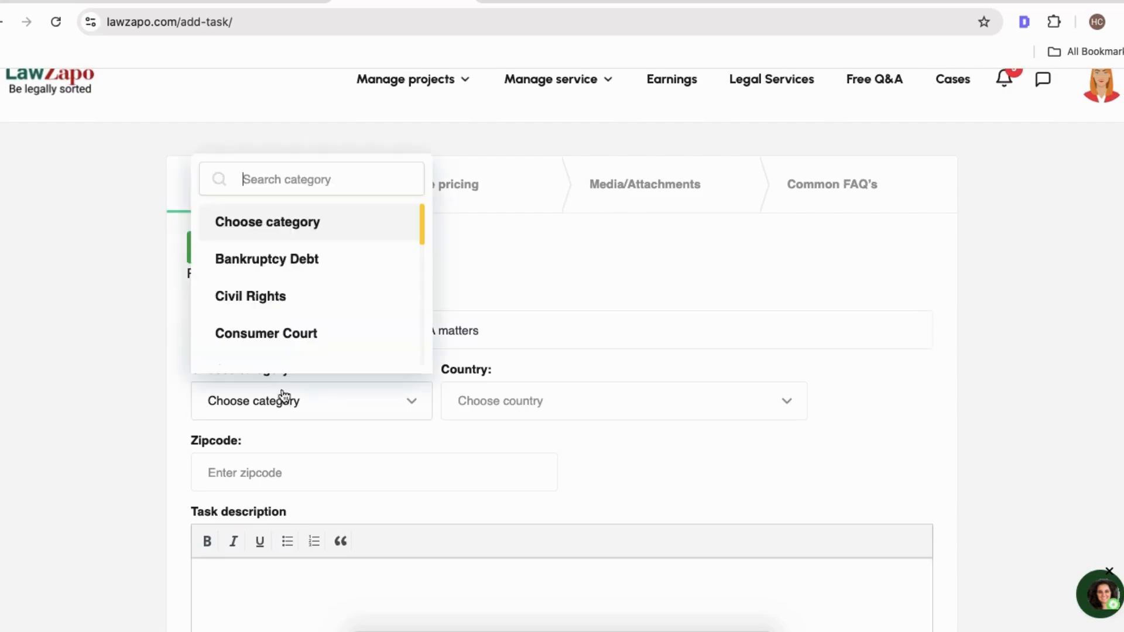
left_click(303, 335)
left_click(490, 402)
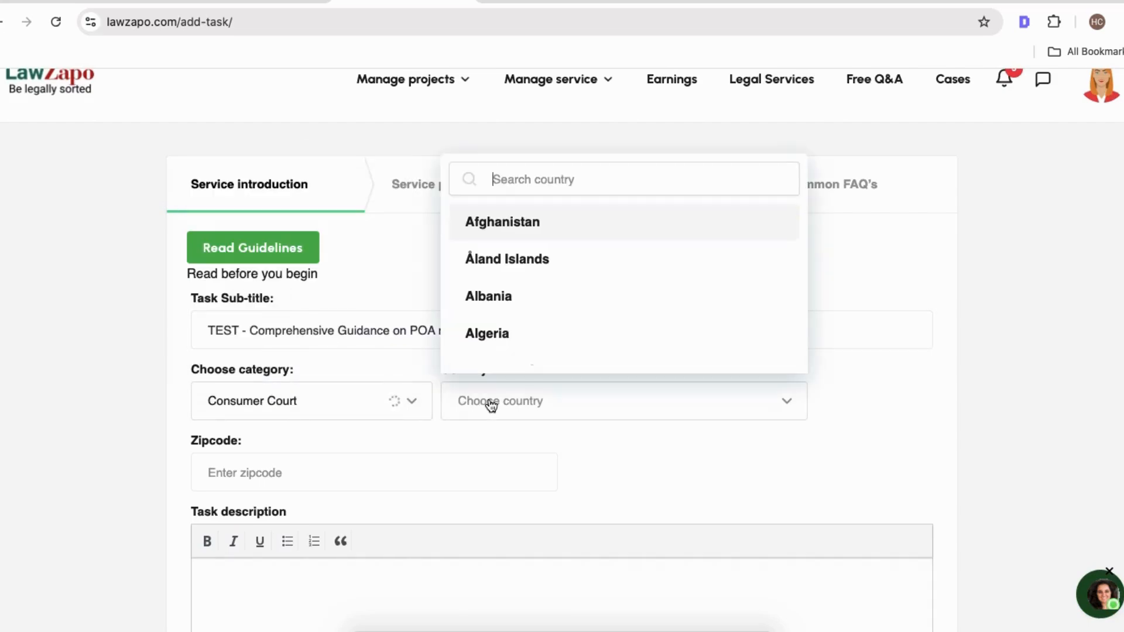
type("ind")
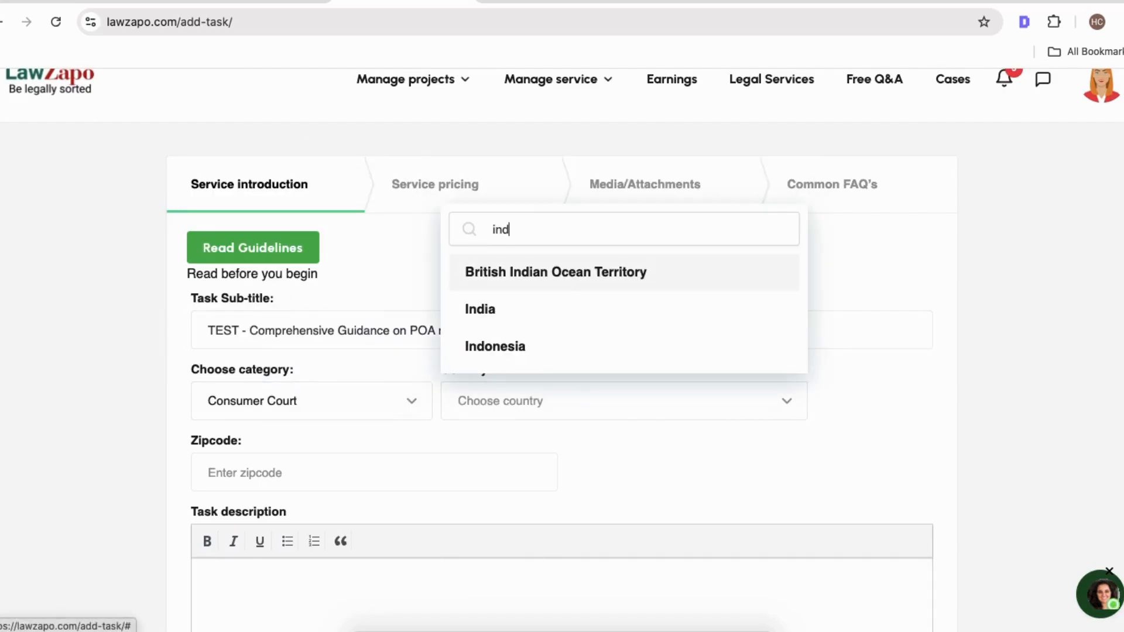
left_click(514, 310)
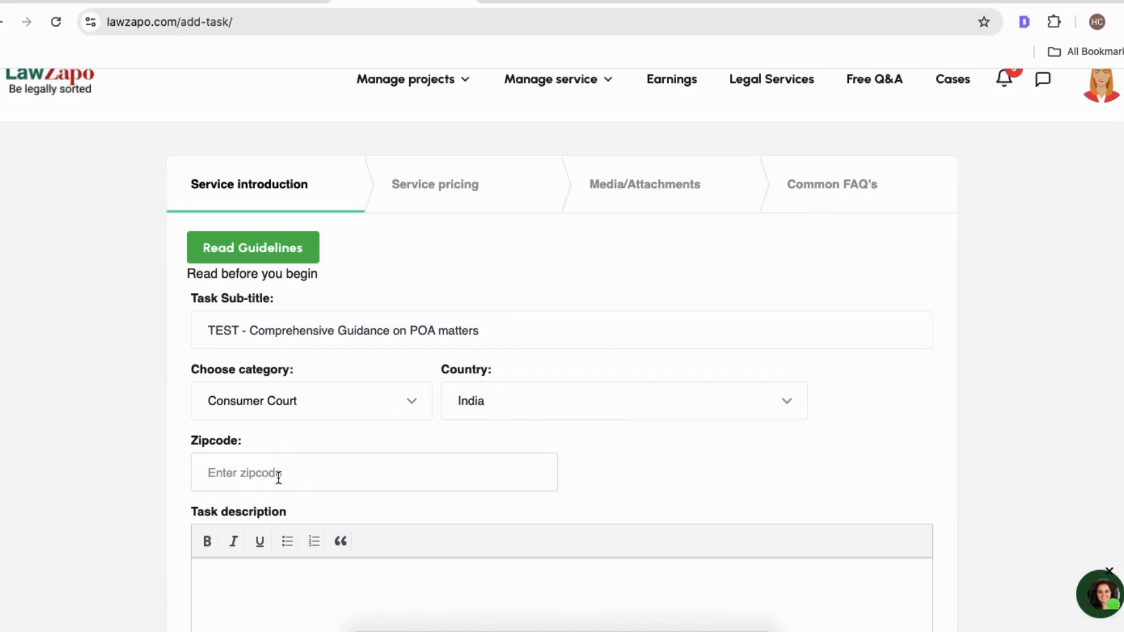
Enter the zipcode 400050.
type("40050")
scroll(343, 567, "down", 2)
left_click(306, 537)
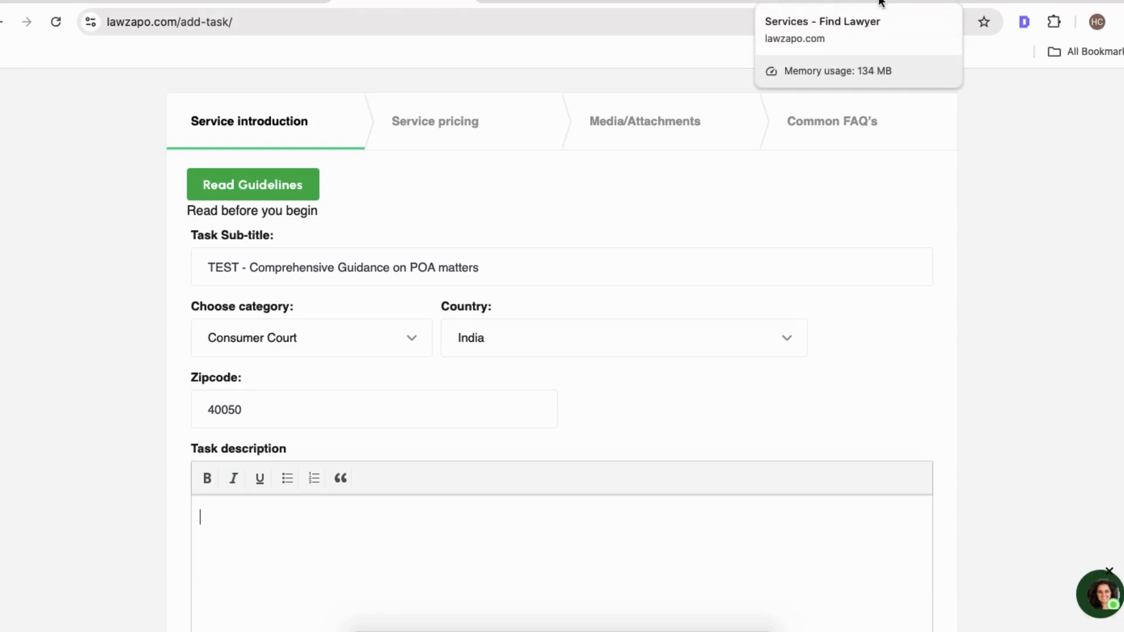
left_click(233, 409)
type("0")
Write a sample task description: Desc, a numbered list with The and hjhj, the line kjkjkjk and a bullet.
scroll(264, 436, "down", 2)
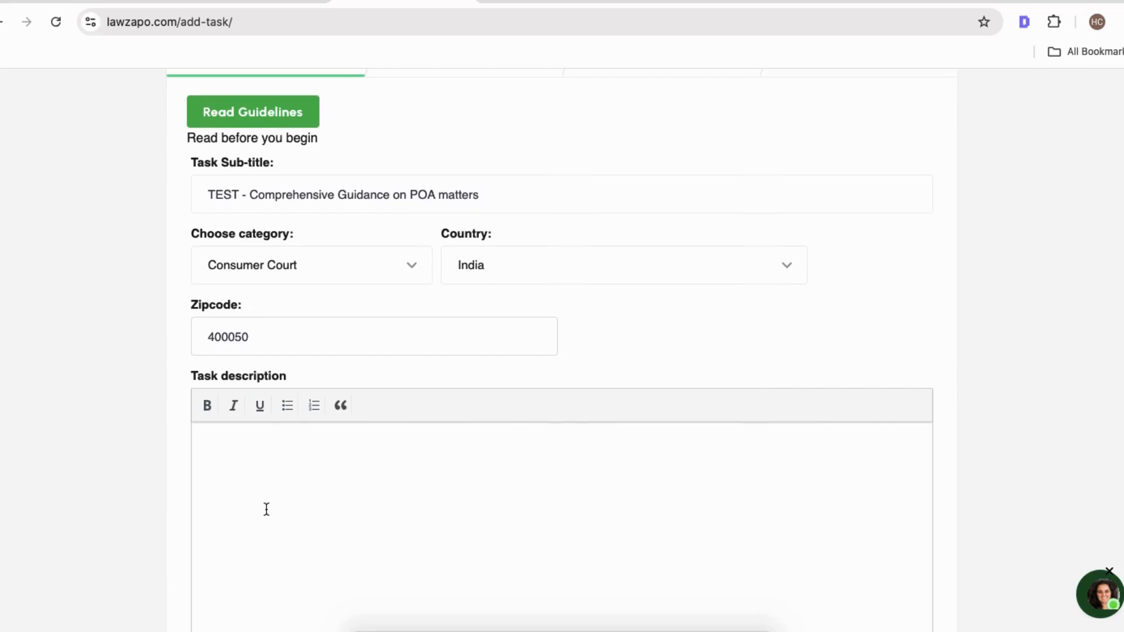
type("Desc")
left_click(314, 415)
type("Th")
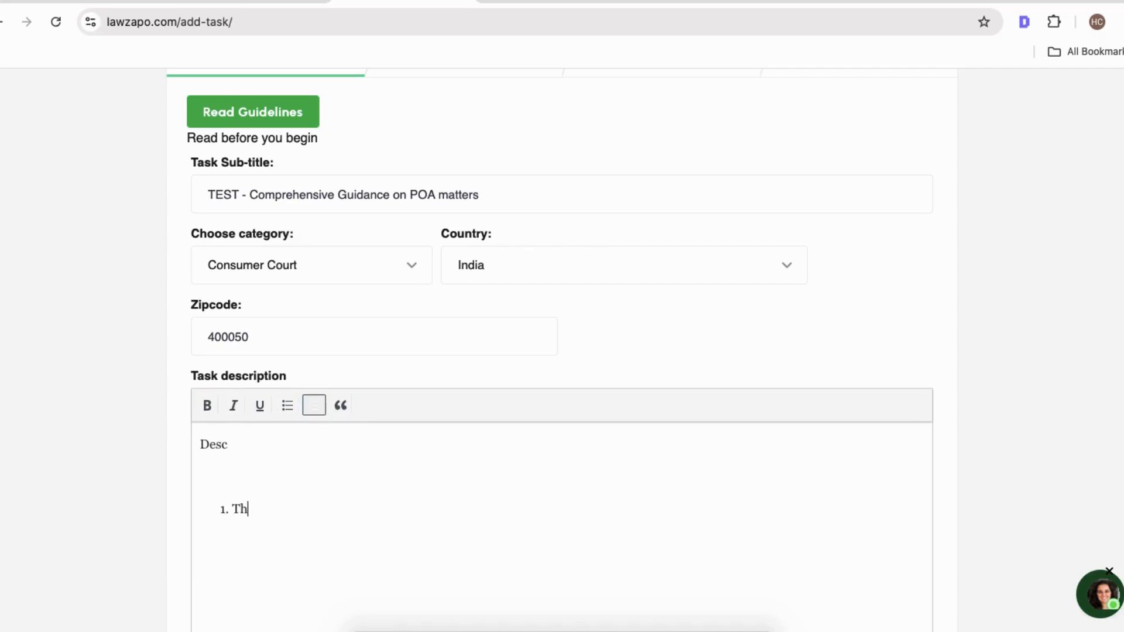
type("e hjhj")
key("Return")
type("kjkjkjk")
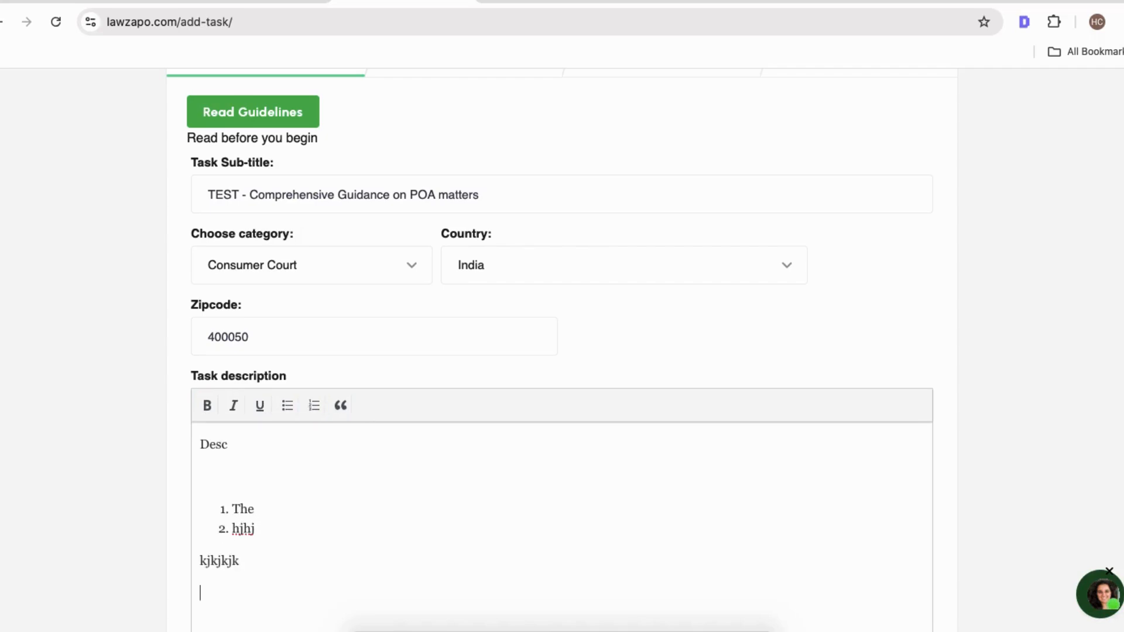
left_click(286, 404)
Make the word Desc in the task description bold.
scroll(346, 526, "down", 2)
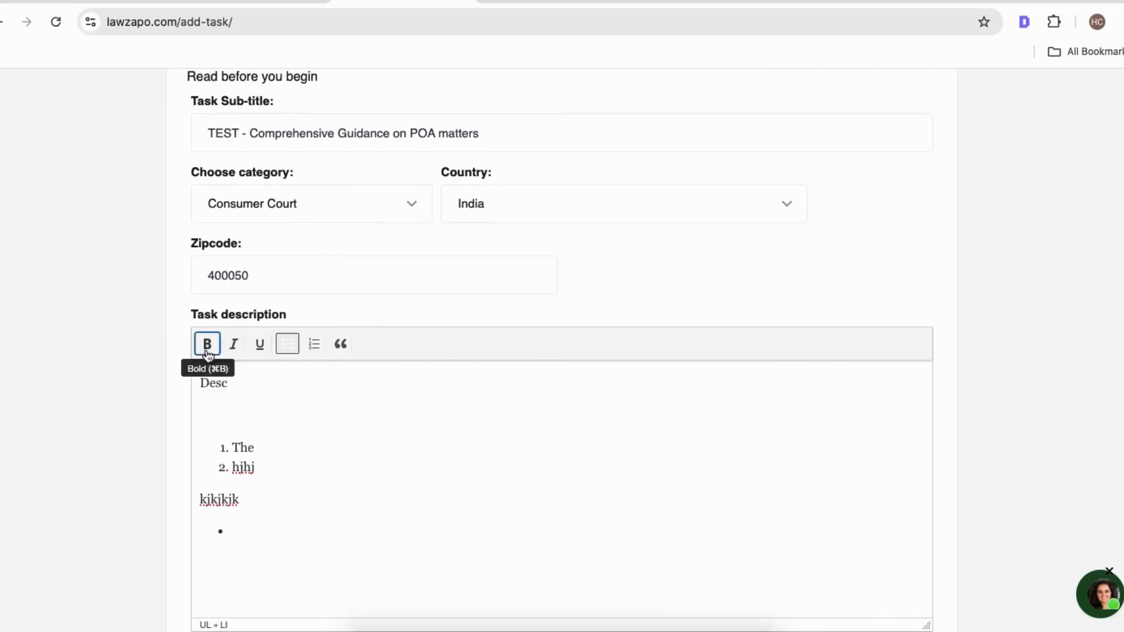
double_click(250, 382)
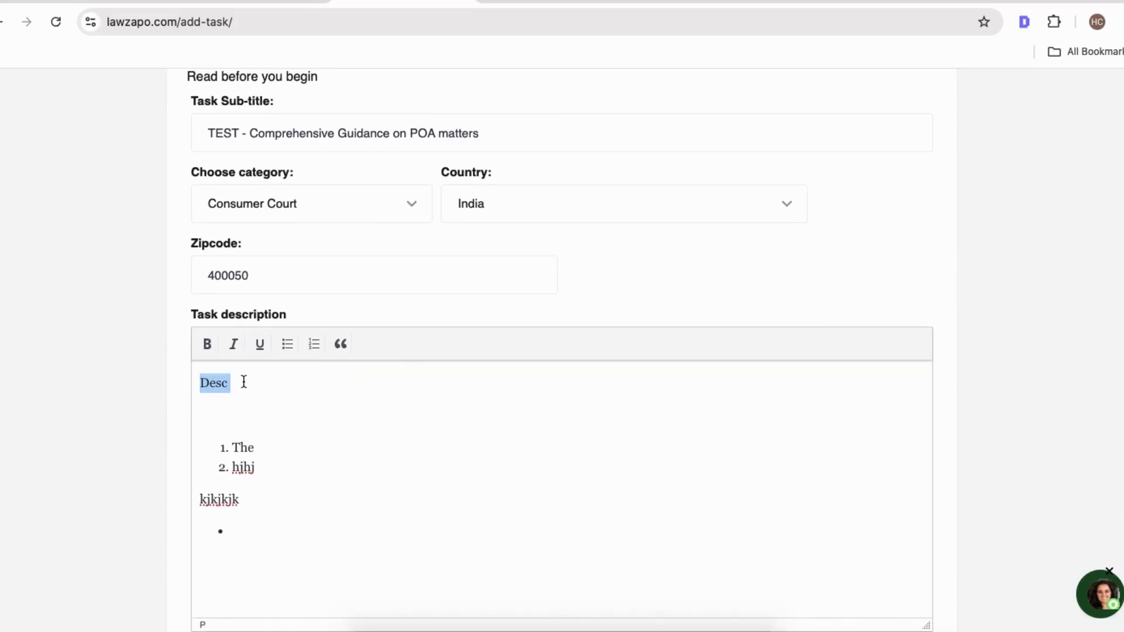
left_click(206, 343)
left_click(304, 399)
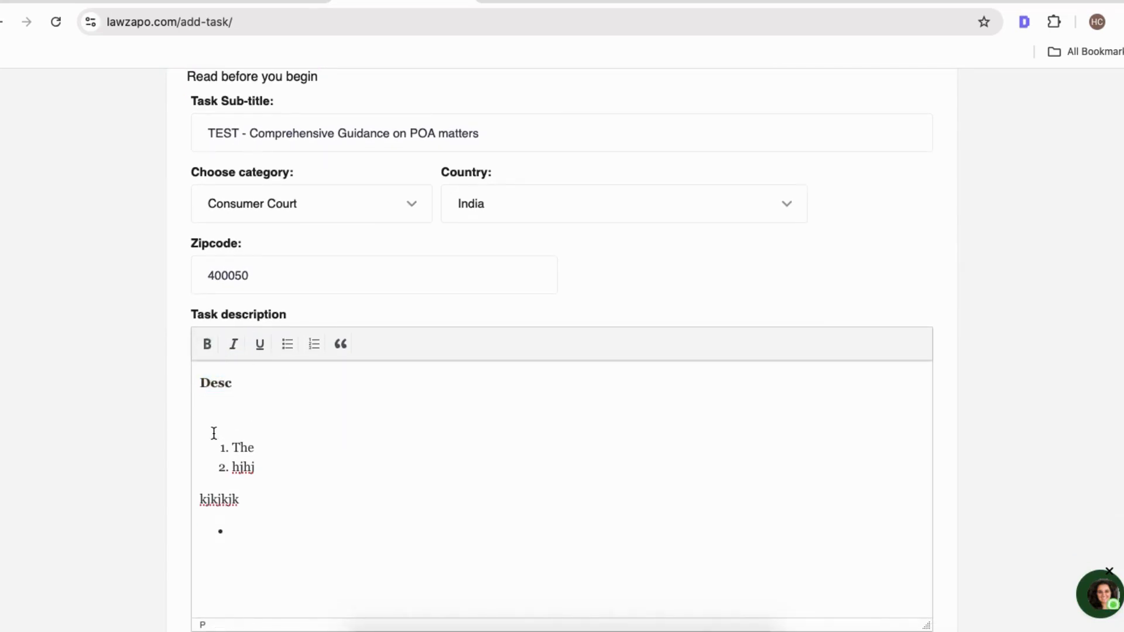
Add the Builder Defence tag to the tags field.
scroll(213, 432, "down", 5)
scroll(213, 432, "down", 2)
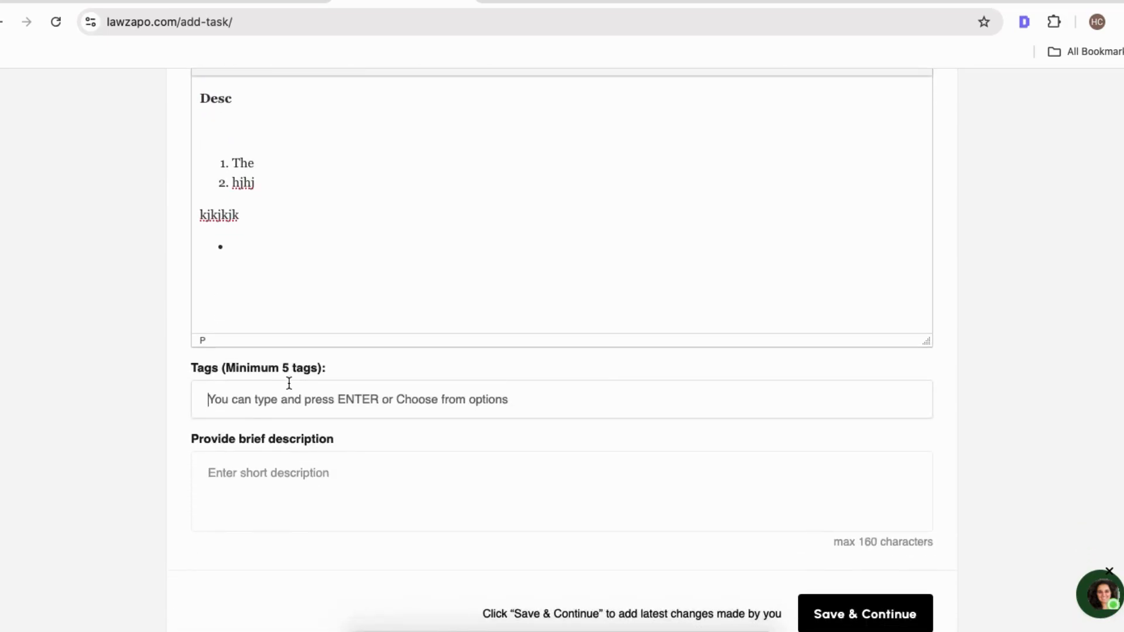
left_click(295, 402)
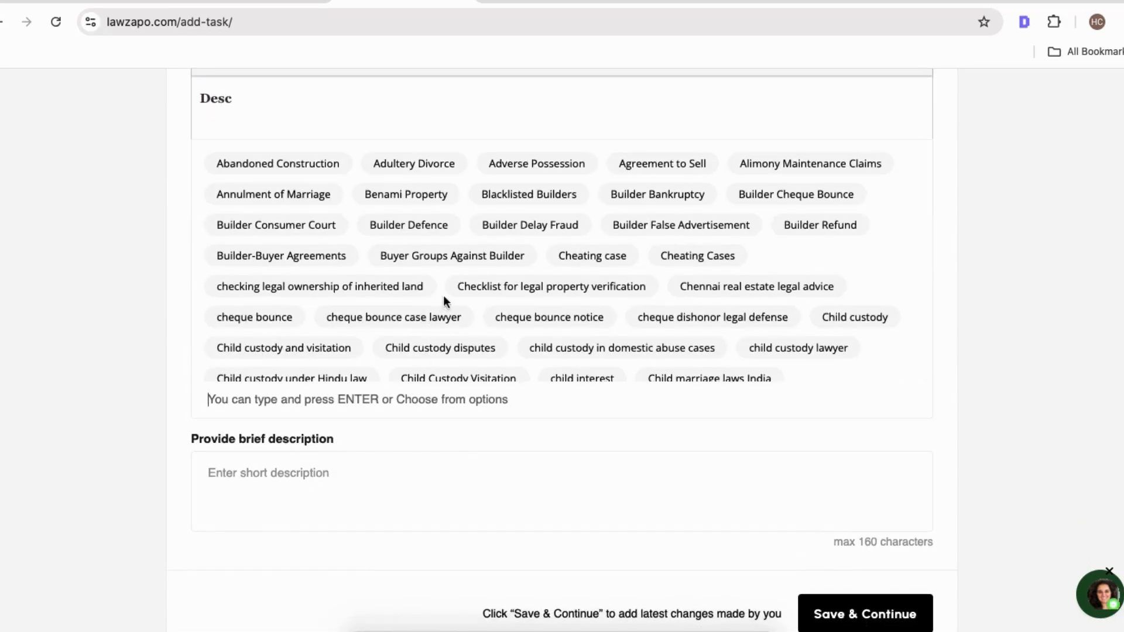
left_click(419, 229)
Fill the brief description with 'Comprehensive Guidance on POA matters desc'.
scroll(320, 480, "up", 10)
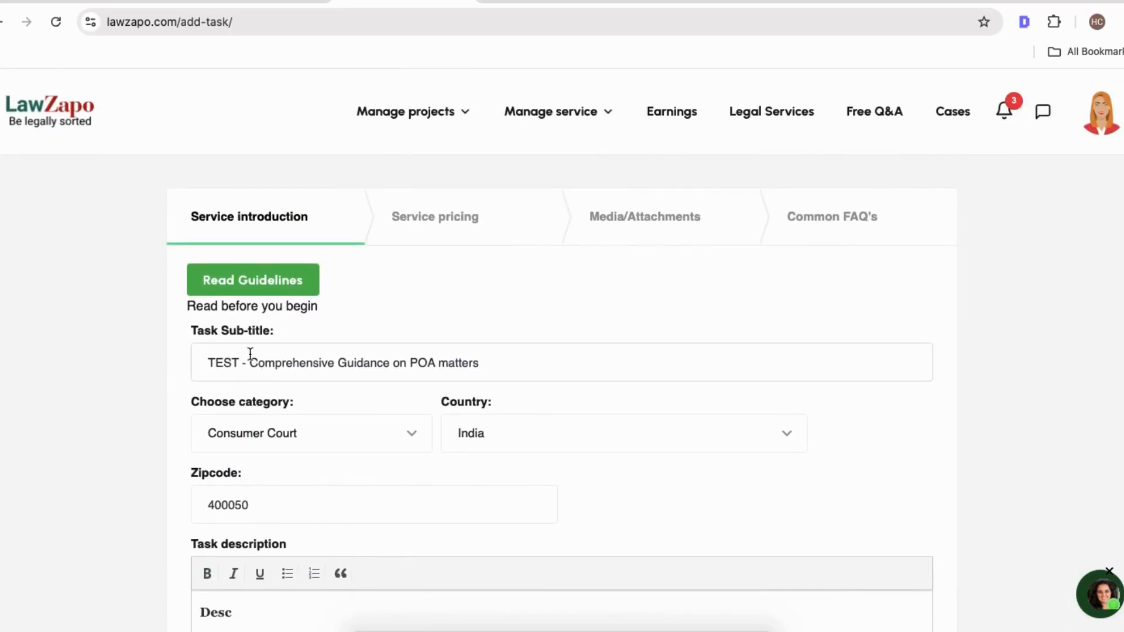
left_click(251, 358, "shift")
scroll(252, 359, "down", 8)
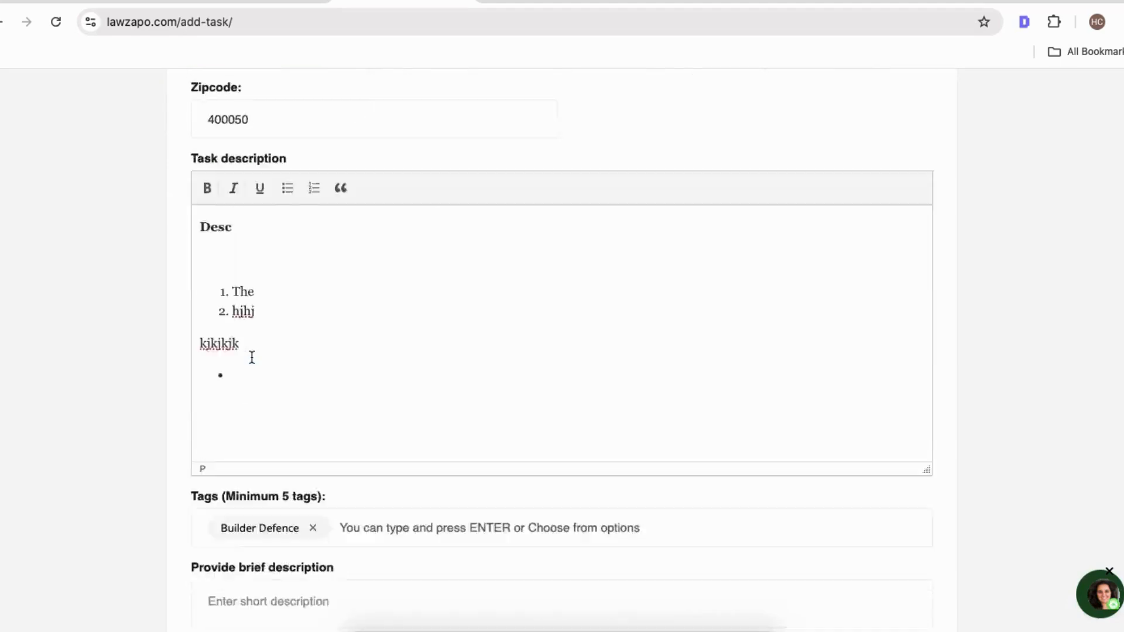
left_click(271, 509)
key("super+v")
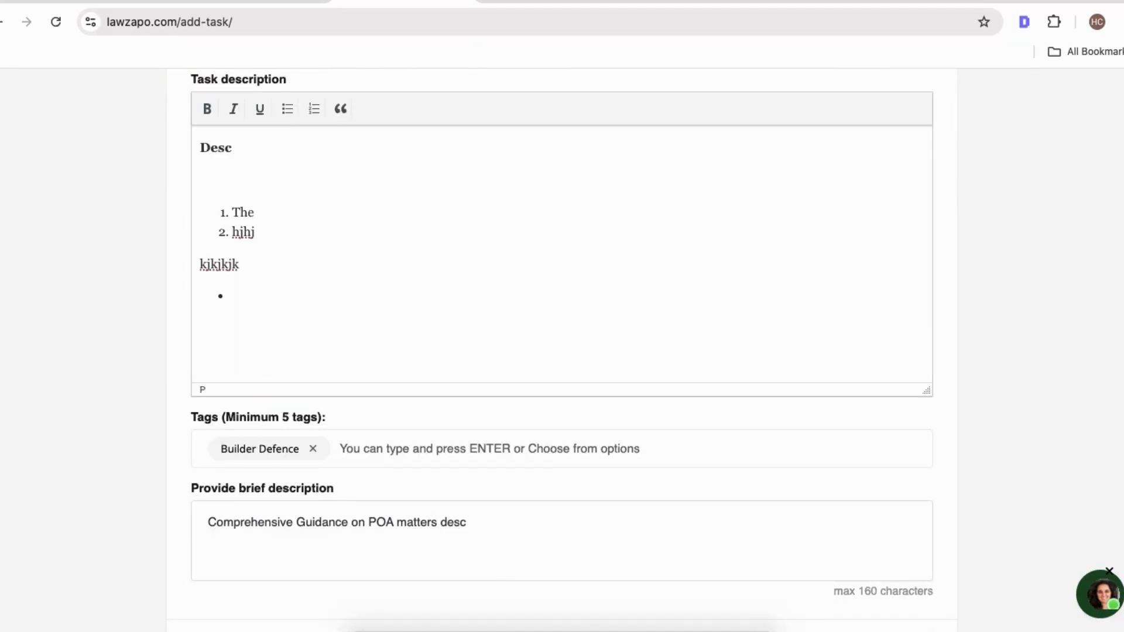
Save the service introduction and continue to the service pricing step.
scroll(542, 556, "down", 2)
left_click(854, 572)
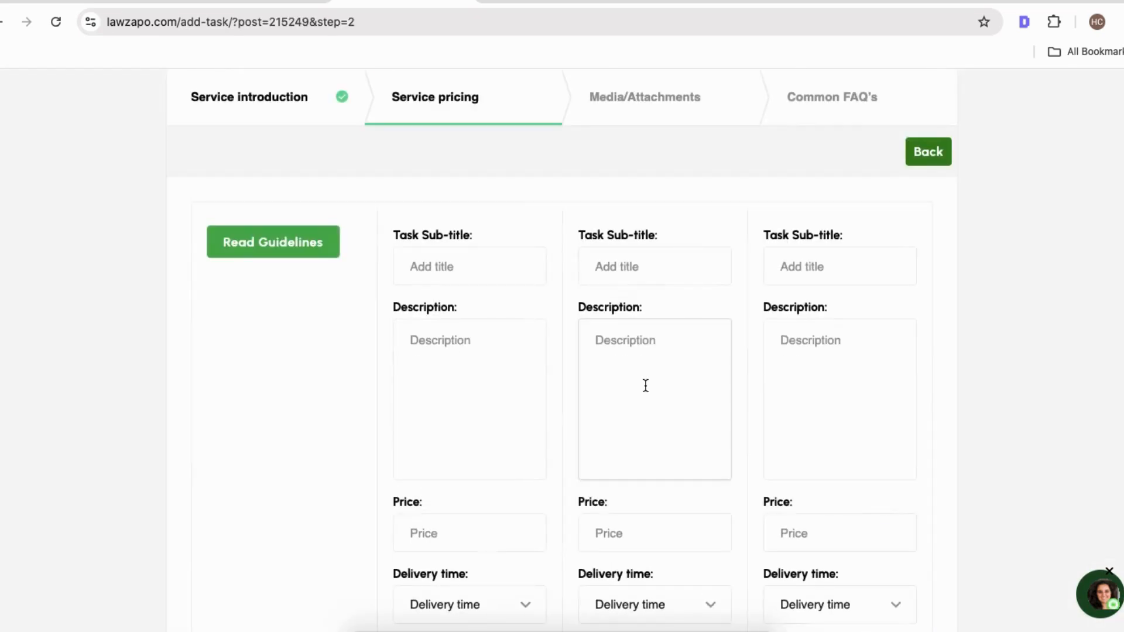
left_click(610, 254)
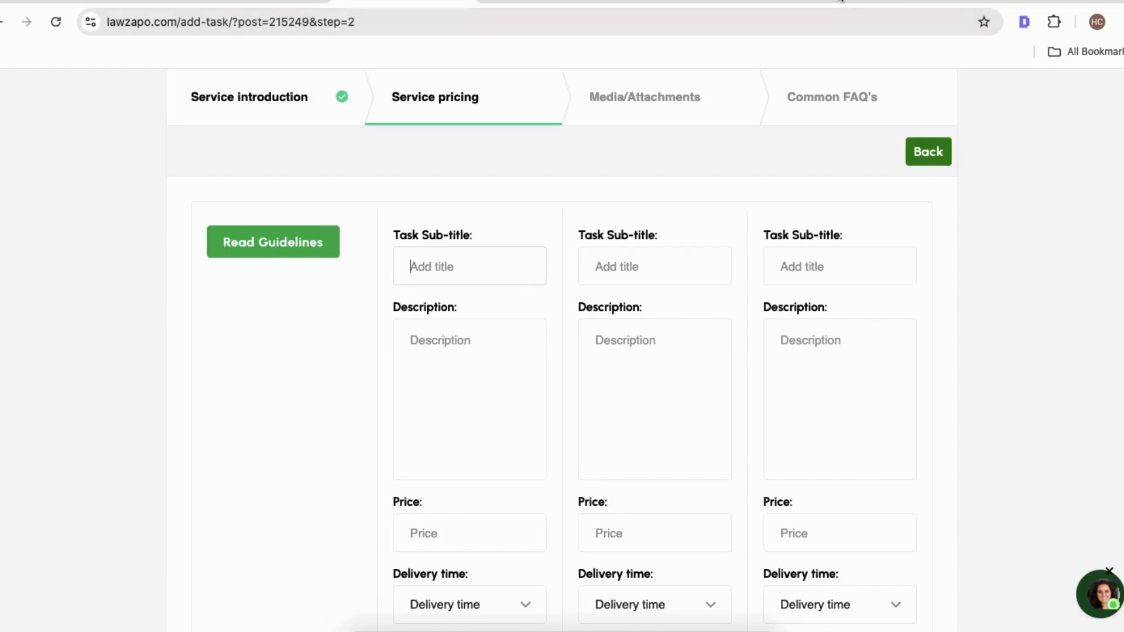
Open the Child Custody listing and review its Basic, Standard and Premium packages for reference.
left_click(831, 4)
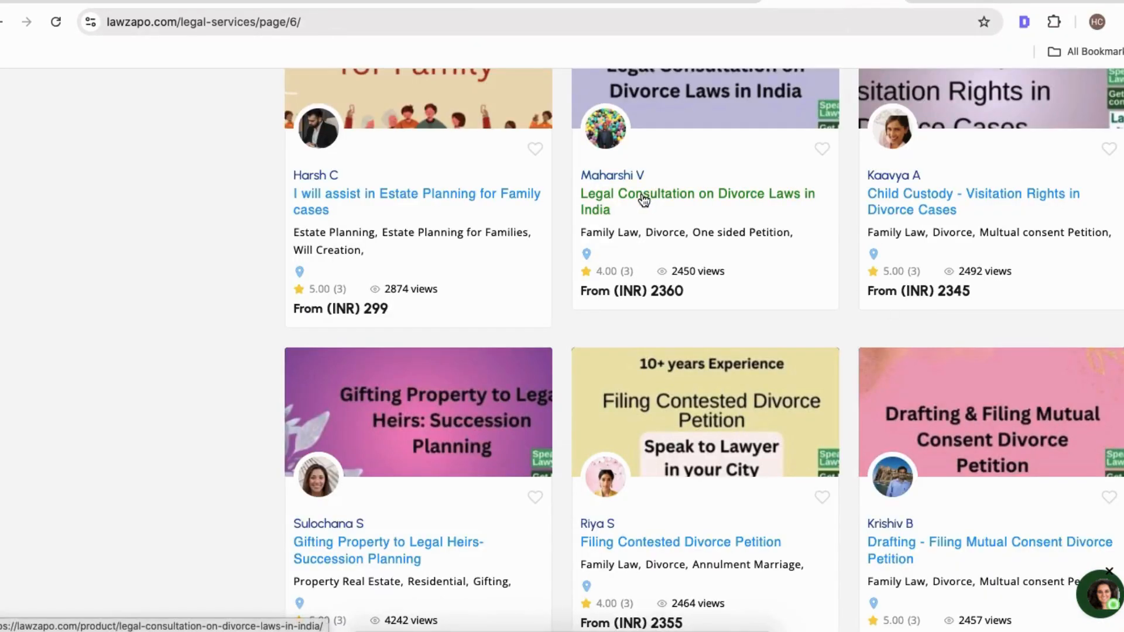
left_click(898, 212)
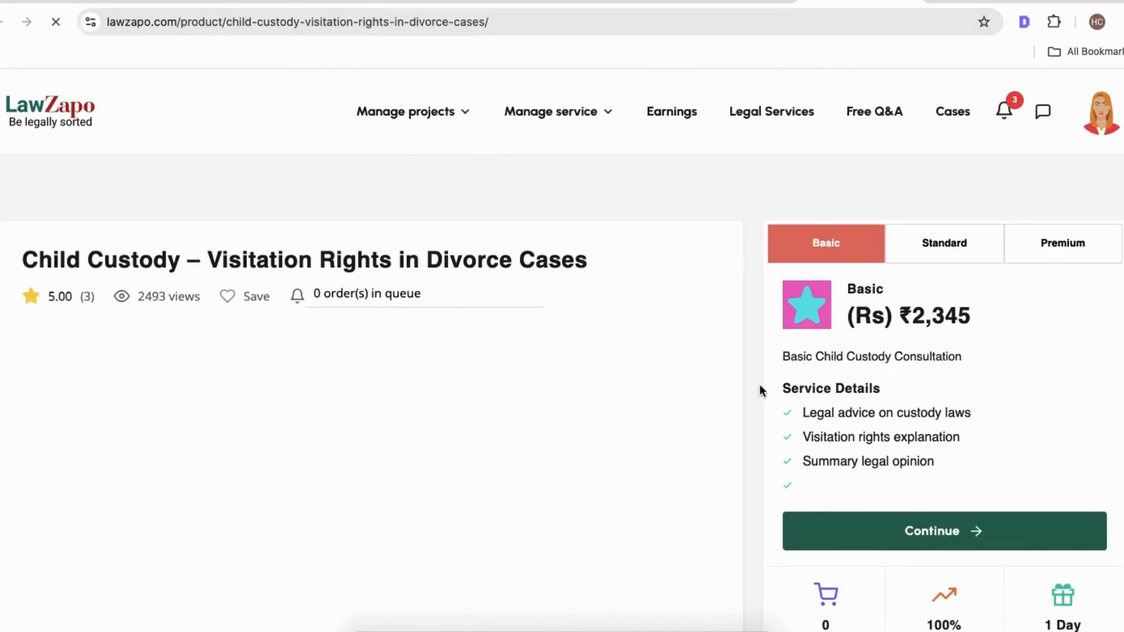
scroll(502, 476, "down", 4)
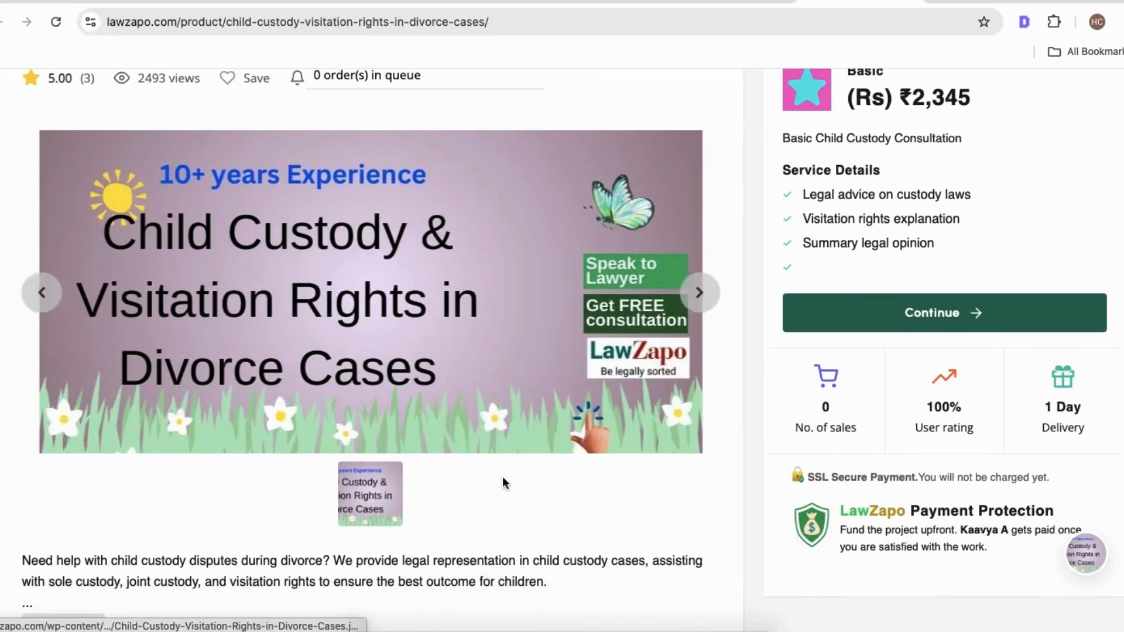
scroll(502, 476, "up", 2)
left_click(941, 132)
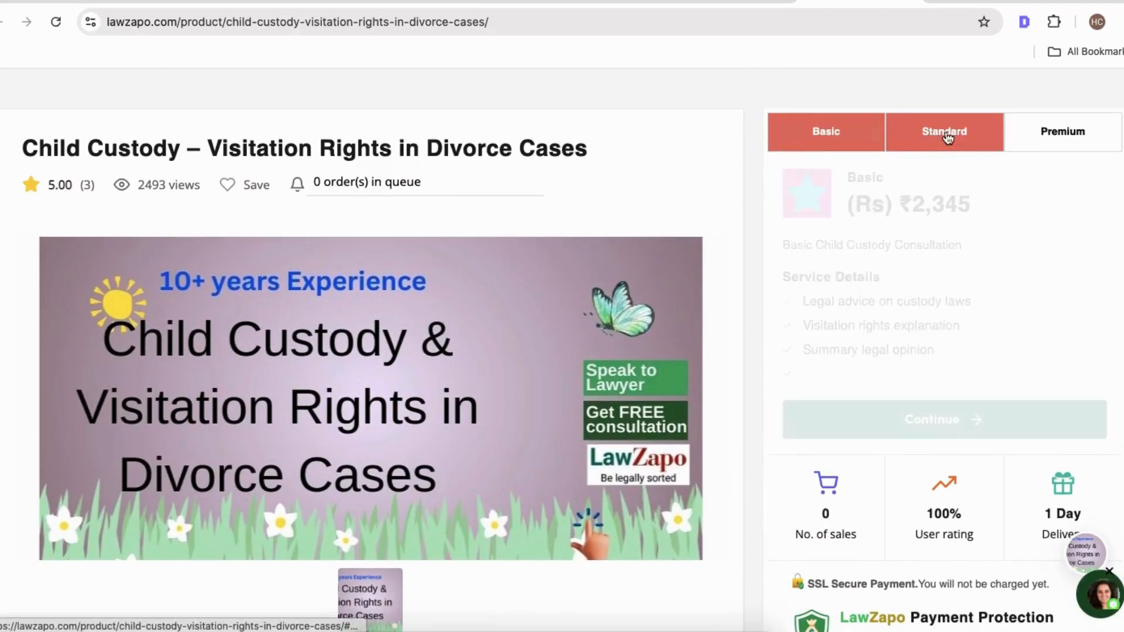
left_click(1090, 146)
left_click(828, 131)
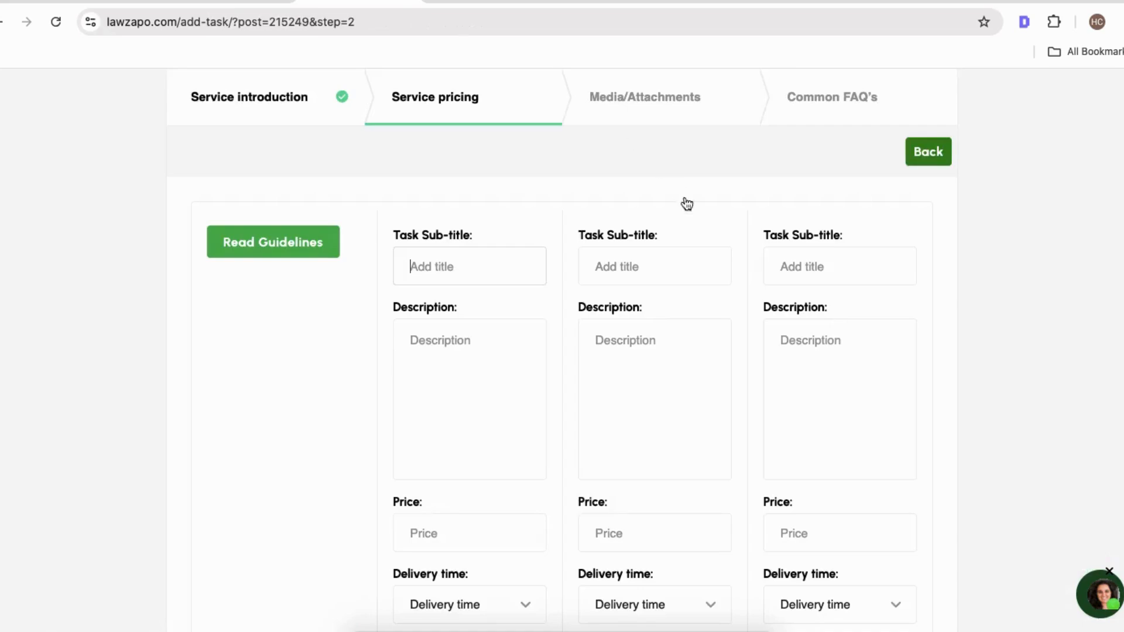
Enter the three package sub-titles as Basic, Standard and Premium.
left_click(463, 262)
type("Basic")
left_click(627, 258)
type("Standar")
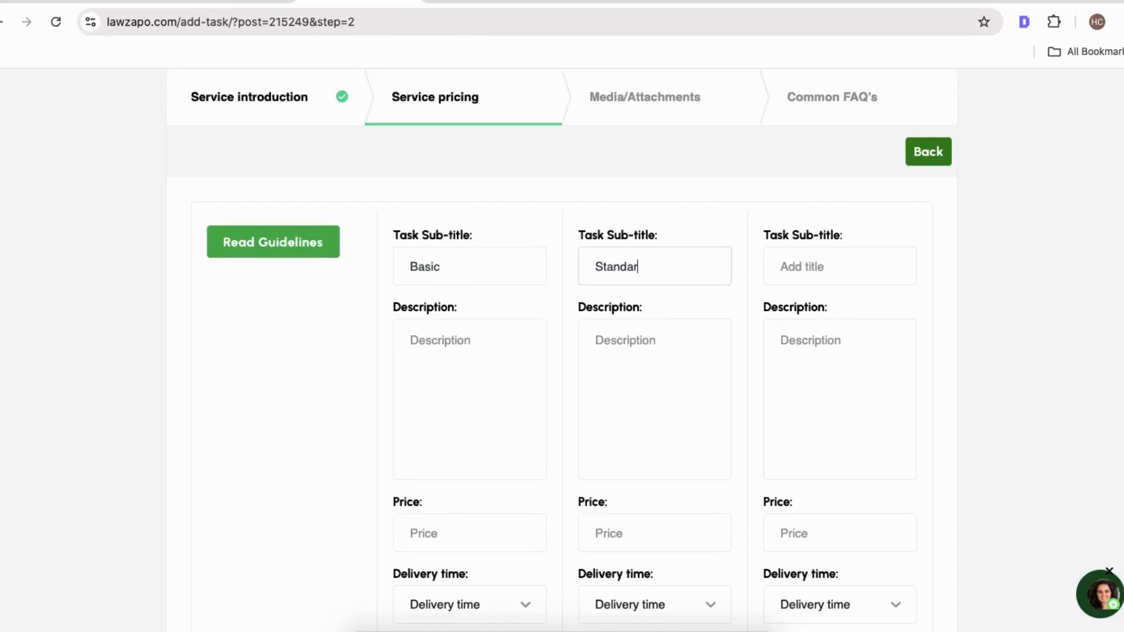
type("d")
left_click(820, 263)
type("Pr")
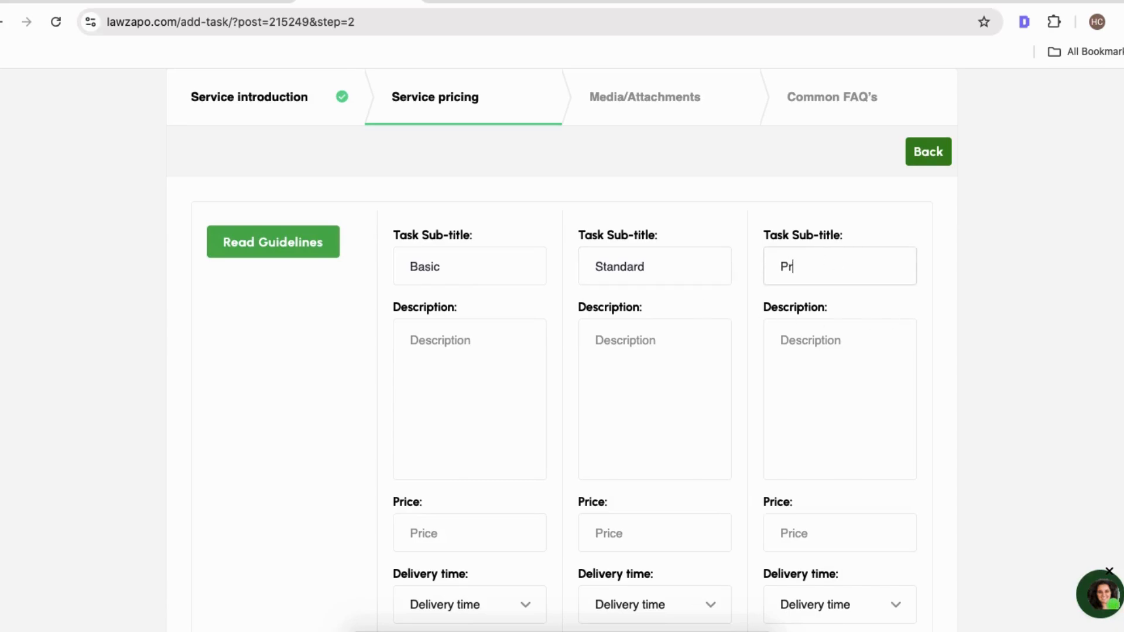
type("emium")
Copy the Basic package description text from the Child Custody listing.
left_click(457, 335)
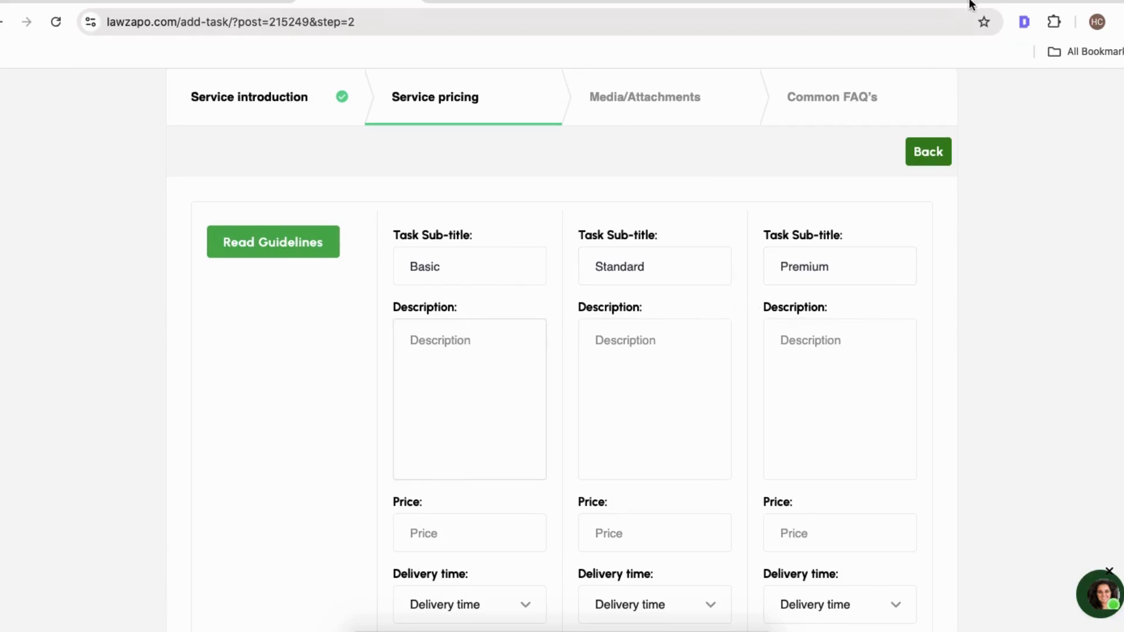
left_click(854, 3)
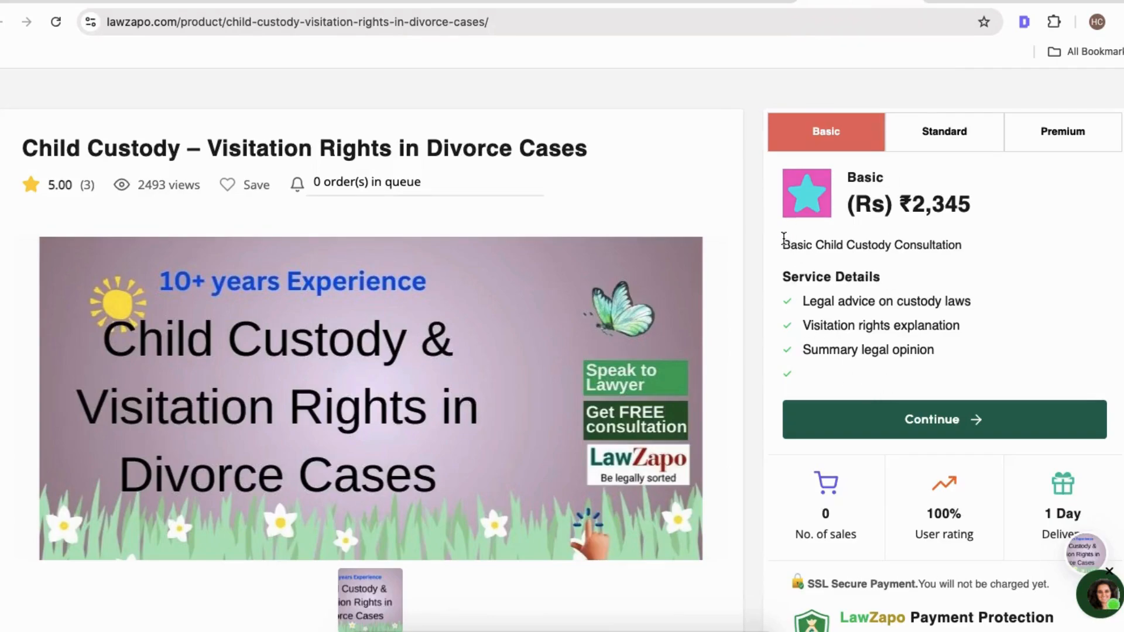
left_click_drag(783, 240, 964, 246)
key("super+c")
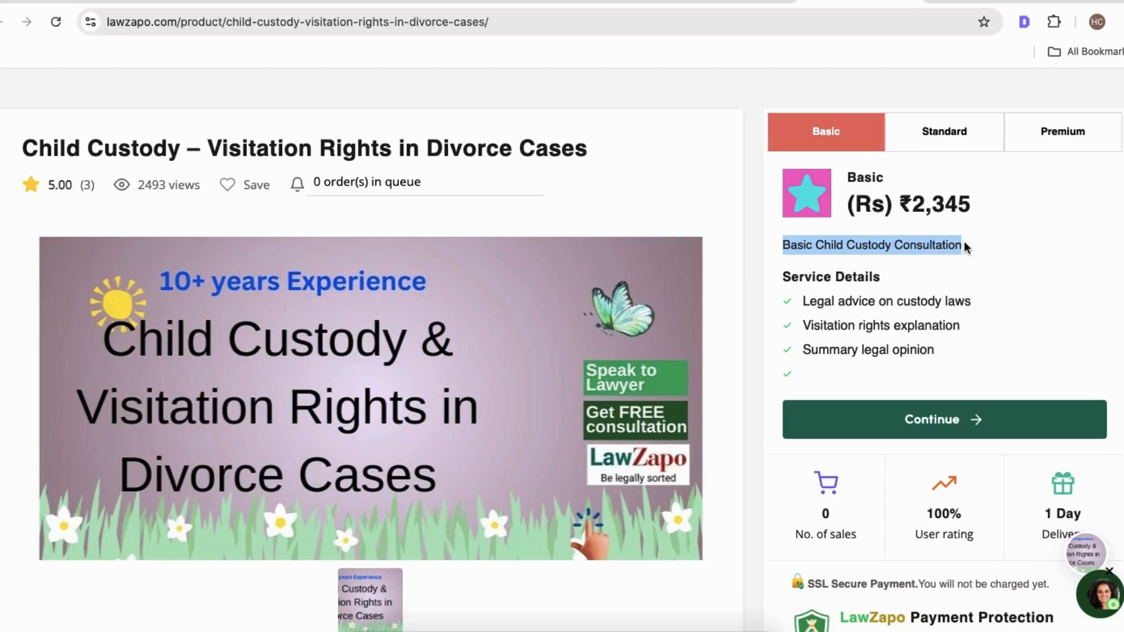
Review the Standard and Premium package descriptions and service details on the Child Custody listing.
left_click(966, 142)
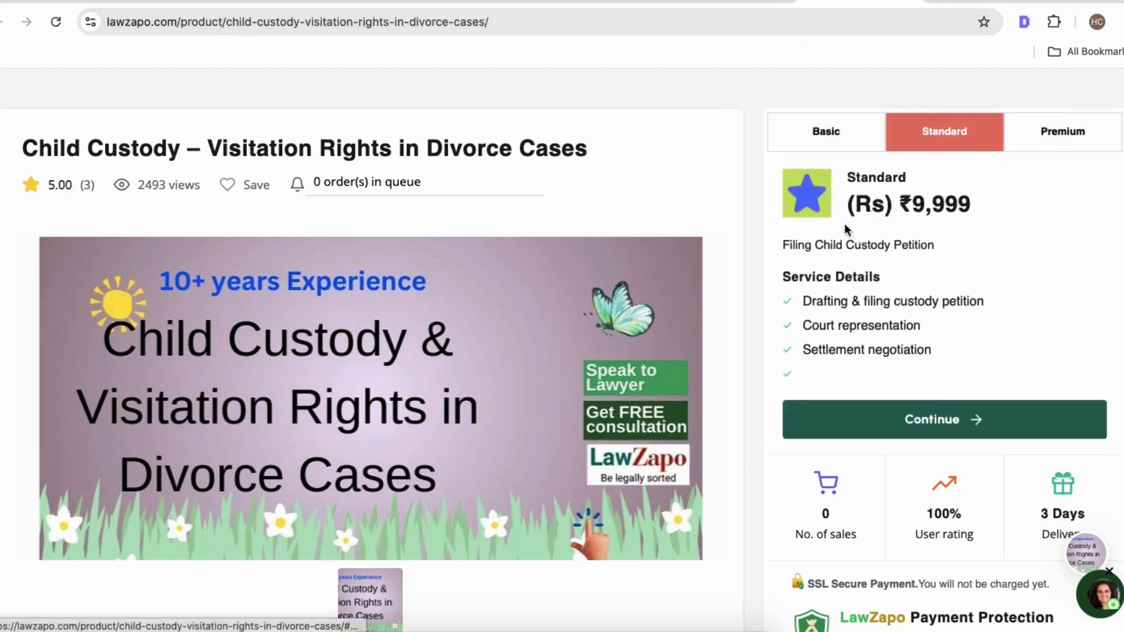
left_click(839, 140)
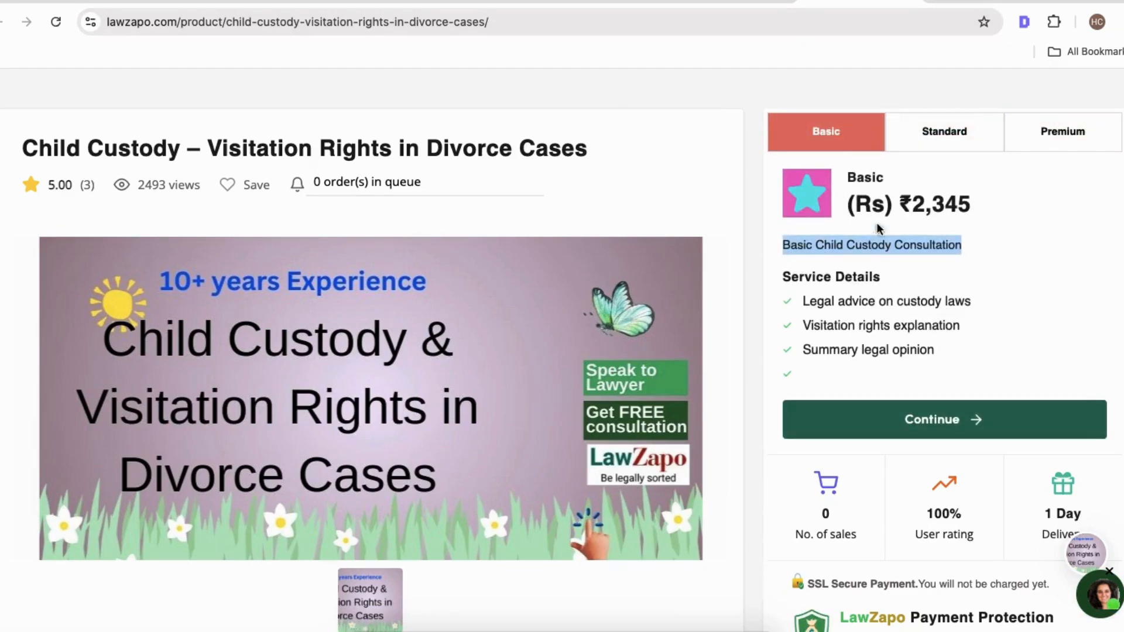
left_click(954, 130)
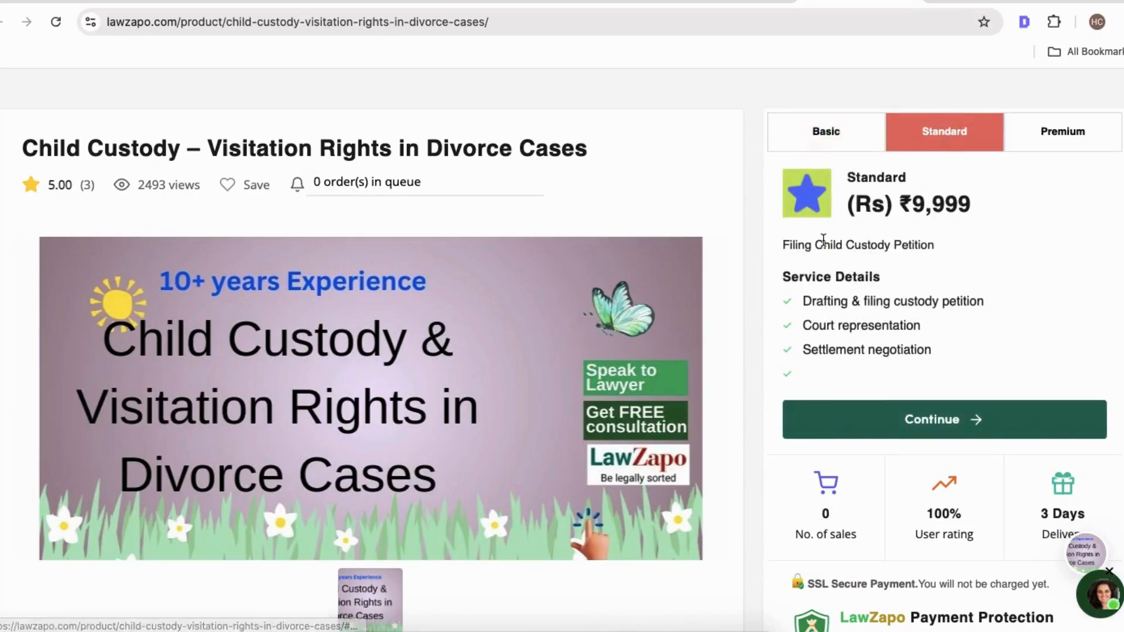
left_click_drag(782, 247, 953, 239)
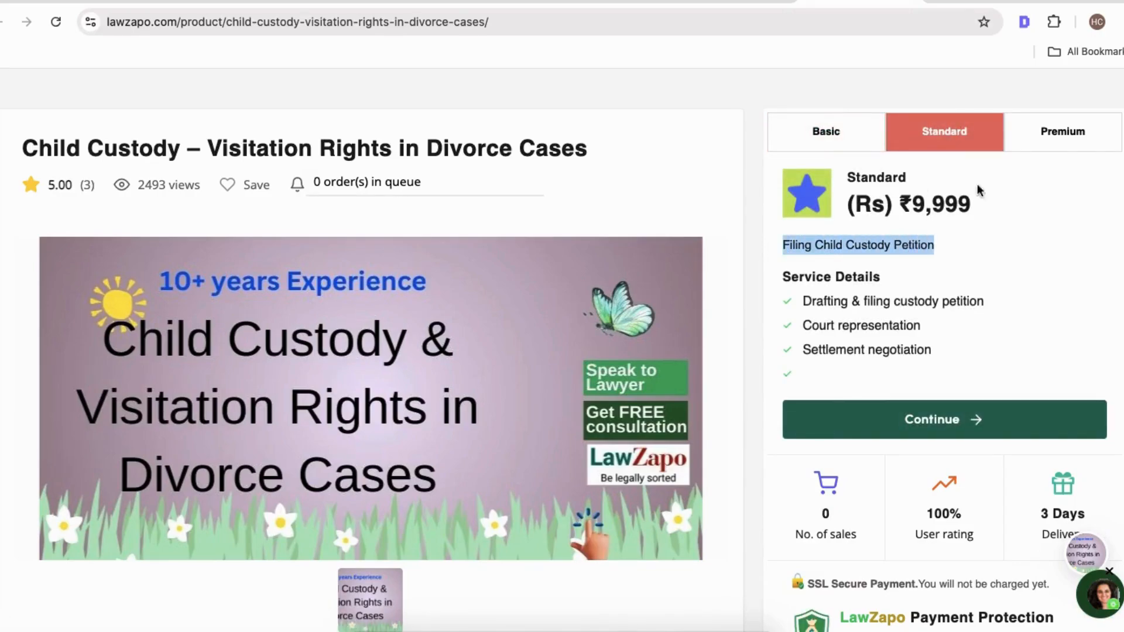
left_click(1057, 136)
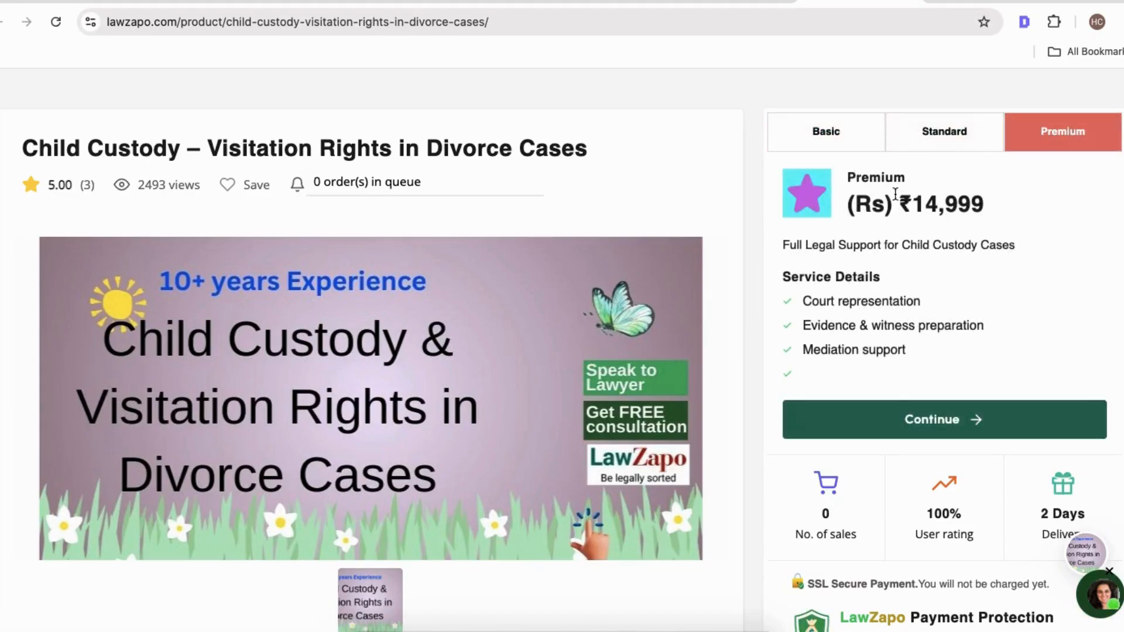
left_click_drag(783, 246, 1022, 249)
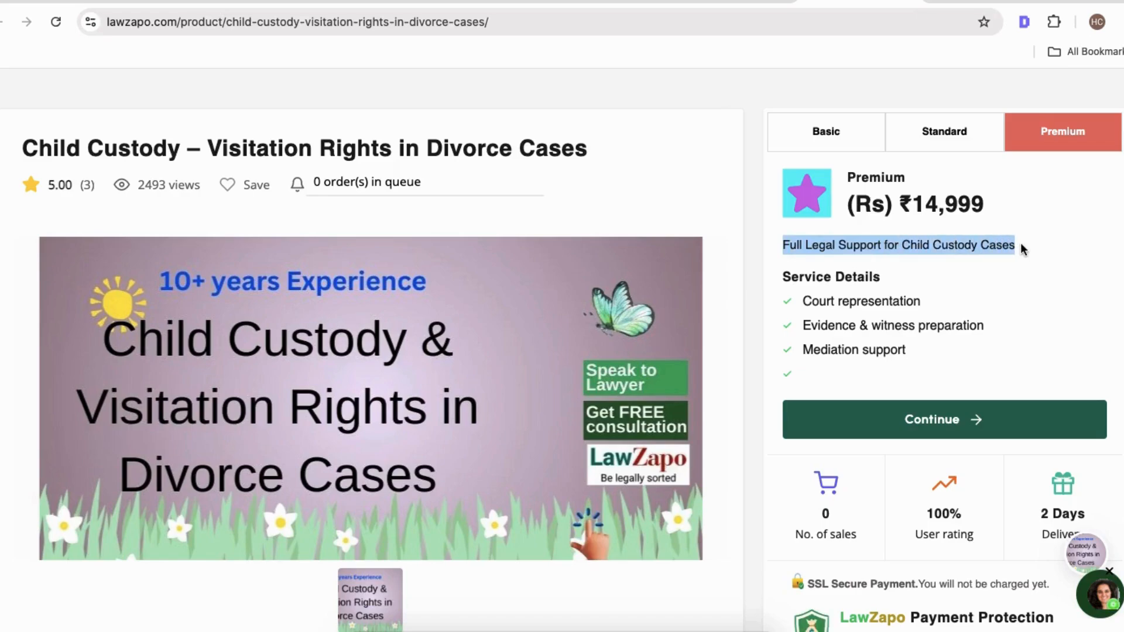
left_click(805, 301)
left_click_drag(805, 301, 919, 361)
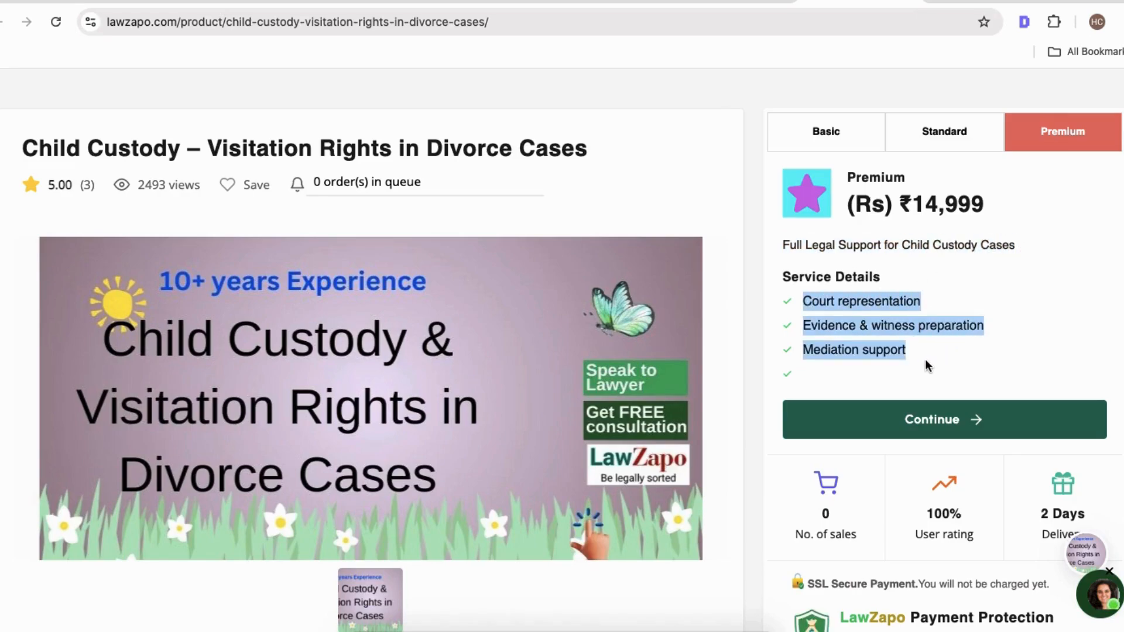
left_click_drag(910, 200, 996, 209)
left_click(944, 131)
left_click(827, 134)
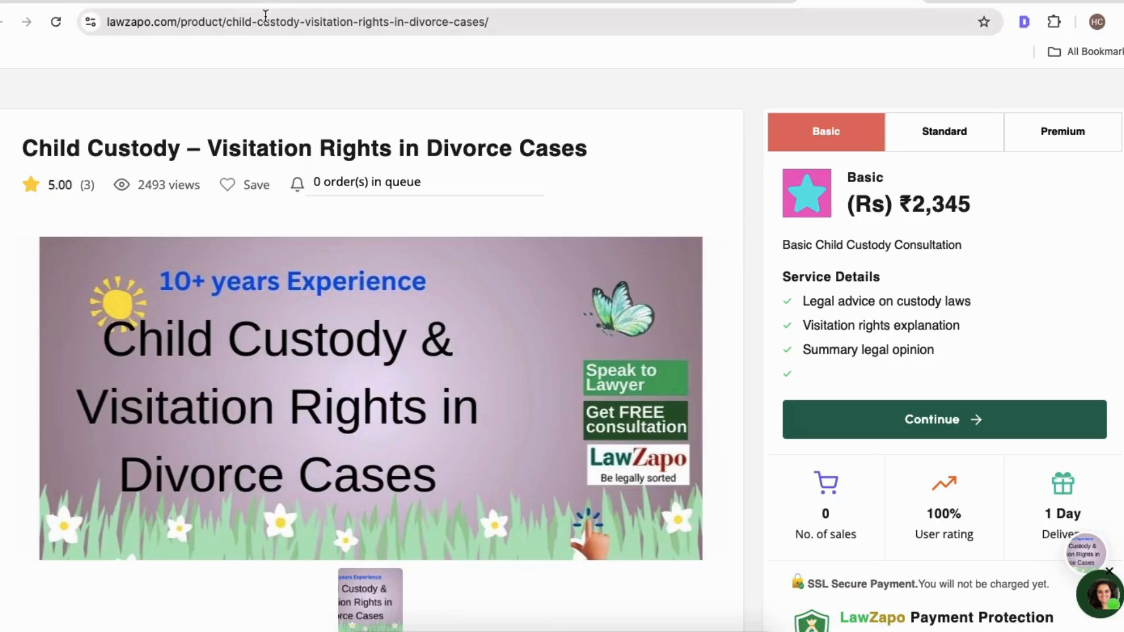
Paste 'Basic Child Custody Consultation' into all three package descriptions, prefixing Standard's with 'ST' and Premium's with 'P'.
left_click(375, 3)
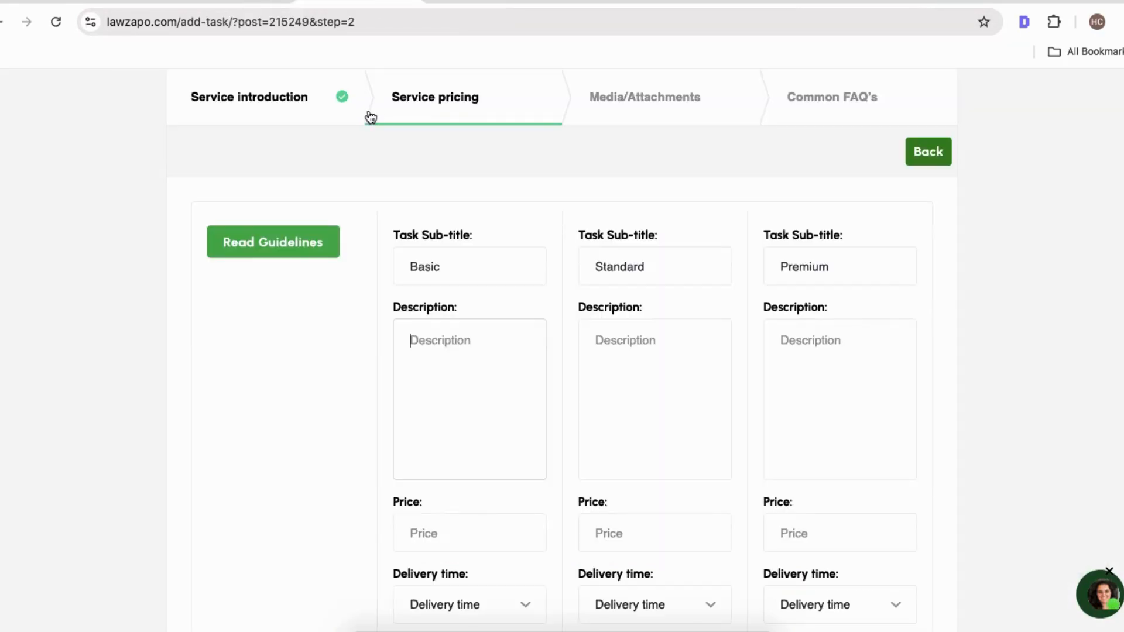
key("super+v")
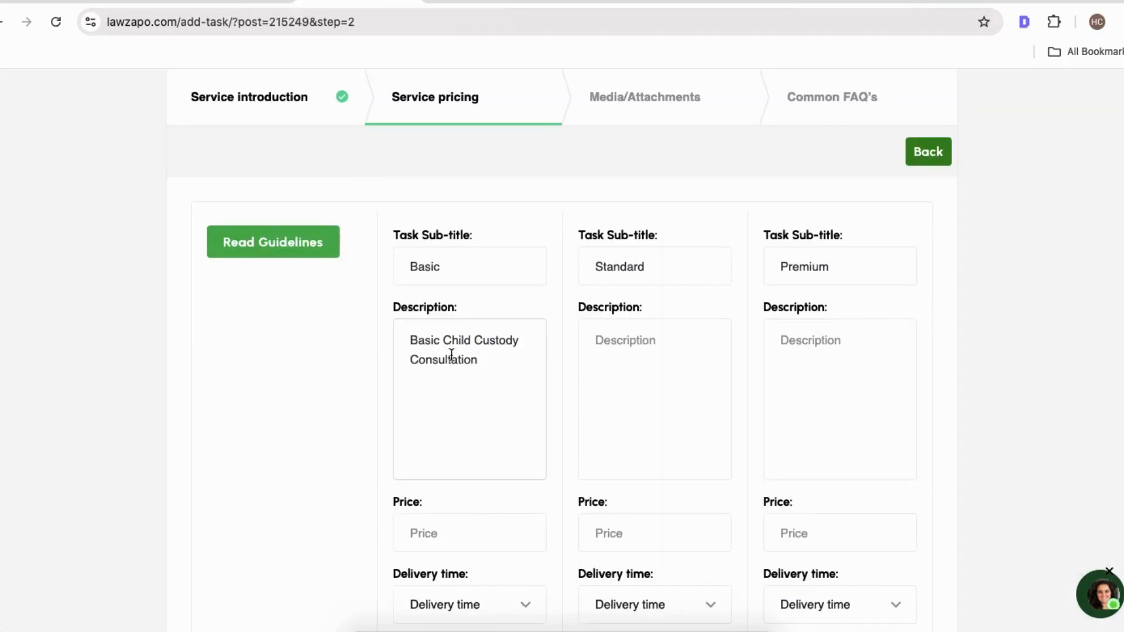
left_click(622, 356)
key("super+v")
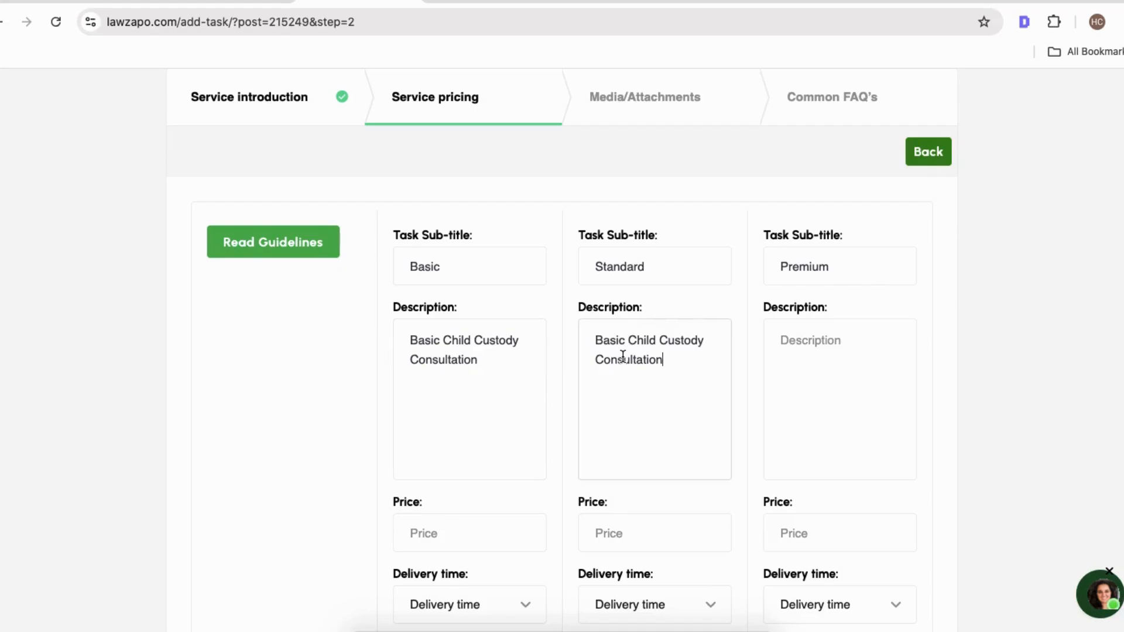
left_click(595, 341)
type("ST")
left_click(808, 367)
key("super+v")
left_click(781, 340)
type("P ")
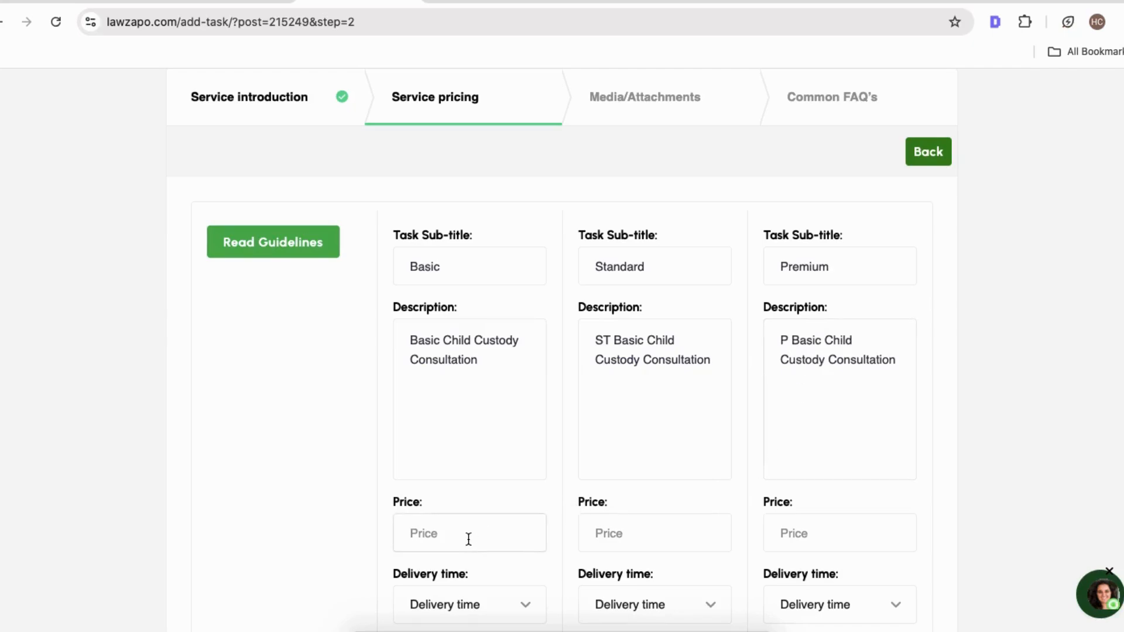
type("2999")
Set the package prices to 2997 for Basic, 4999 for Standard and 12999 for Premium.
key("BackSpace")
type("7")
scroll(500, 522, "down", 2)
left_click(633, 442)
type("499")
left_click(816, 430)
type("120")
key("BackSpace")
type("9")
scroll(815, 431, "down", 1)
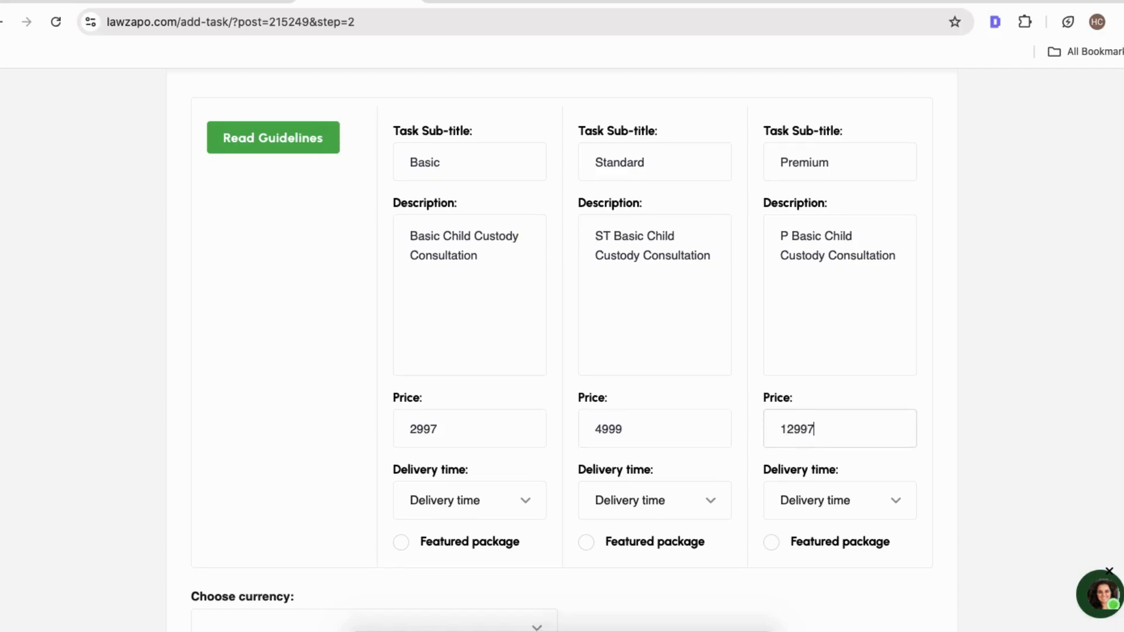
Set delivery times to 2 Days, 3 Days and 1 Month, and mark the Basic package as featured.
left_click(718, 271)
left_click(443, 473)
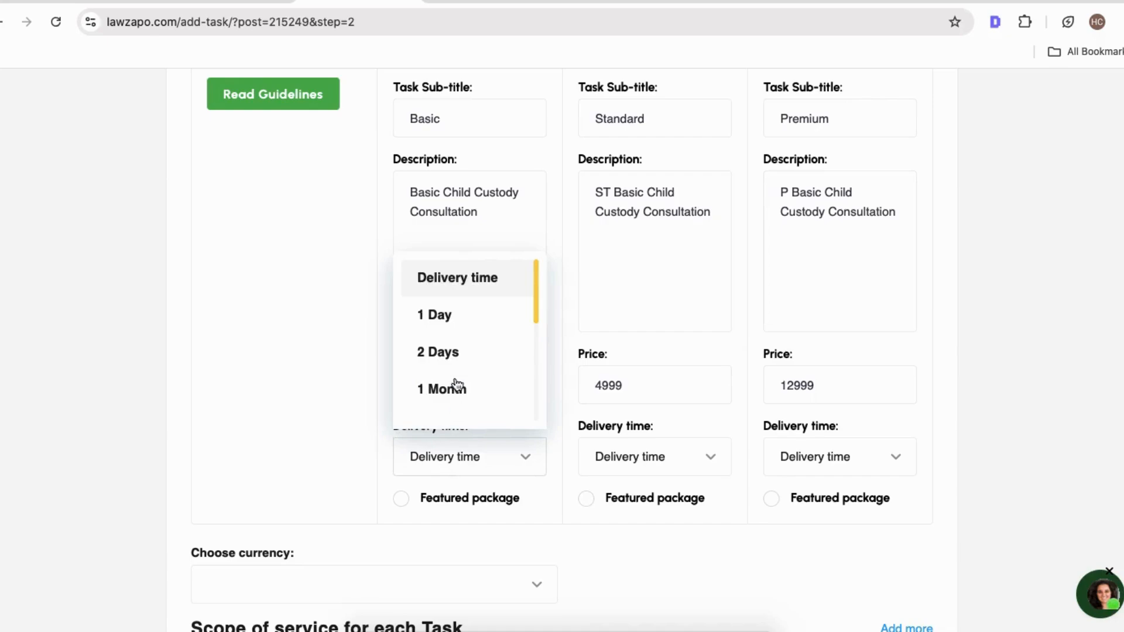
left_click(441, 352)
left_click(601, 455)
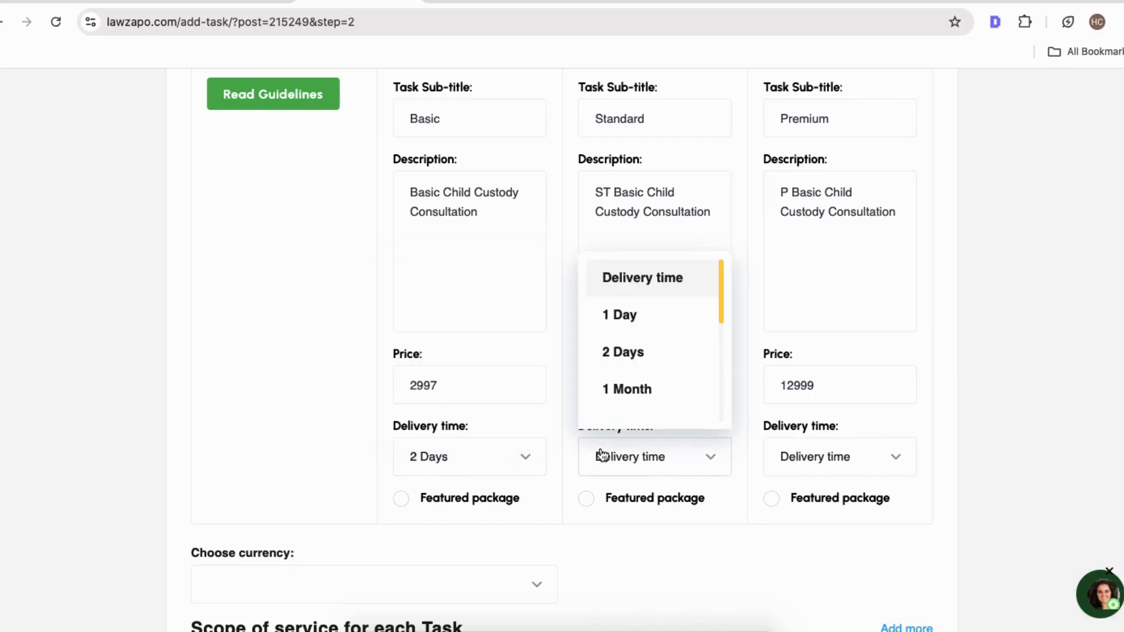
scroll(640, 389, "down", 1)
left_click(632, 404)
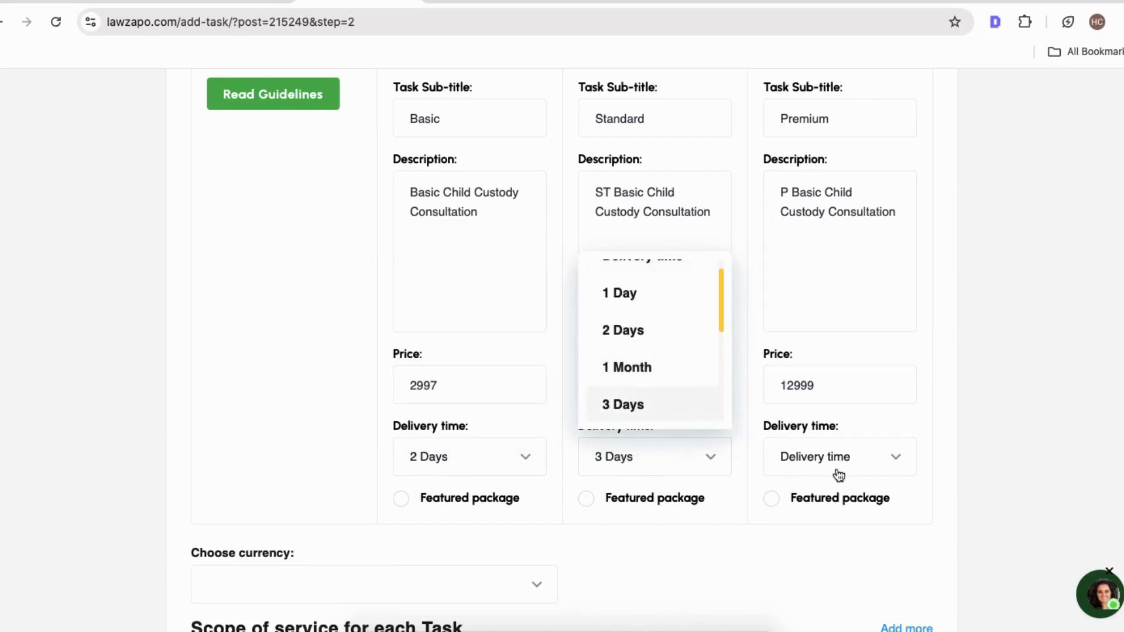
left_click(831, 458)
left_click(830, 389)
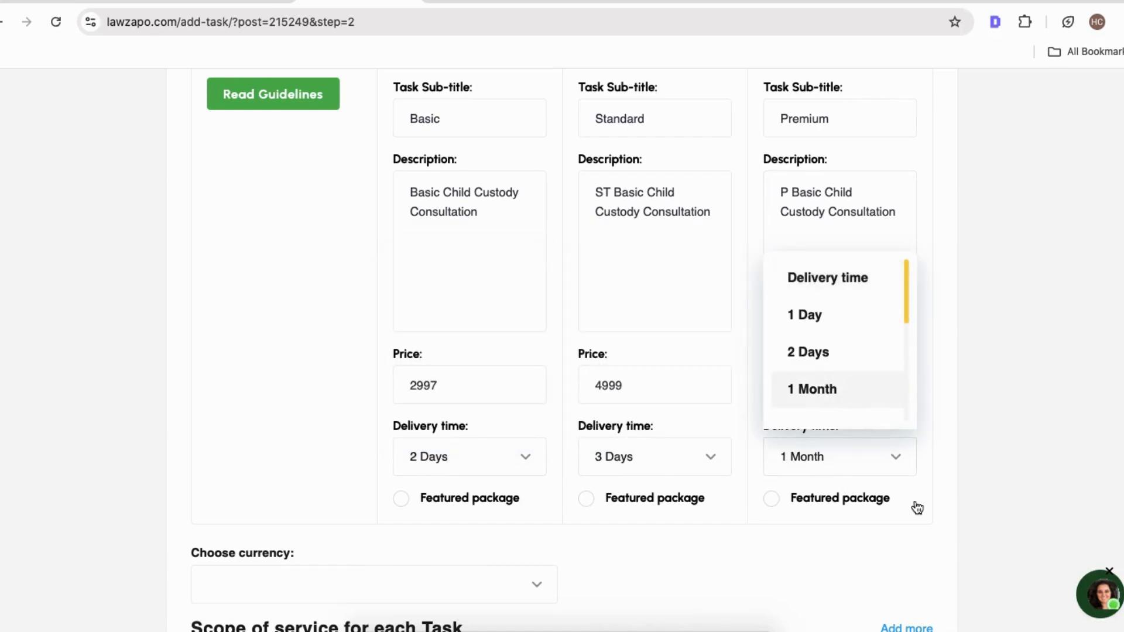
left_click(401, 499)
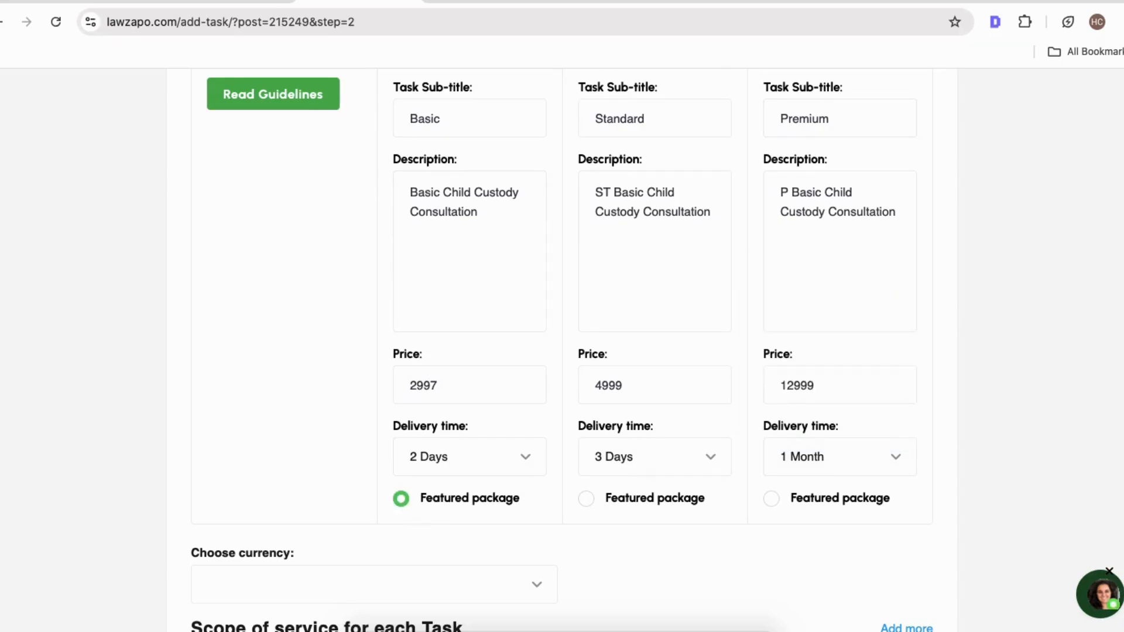
Review the Child Custody listing's Basic, Standard and Premium packages again.
left_click(858, 2)
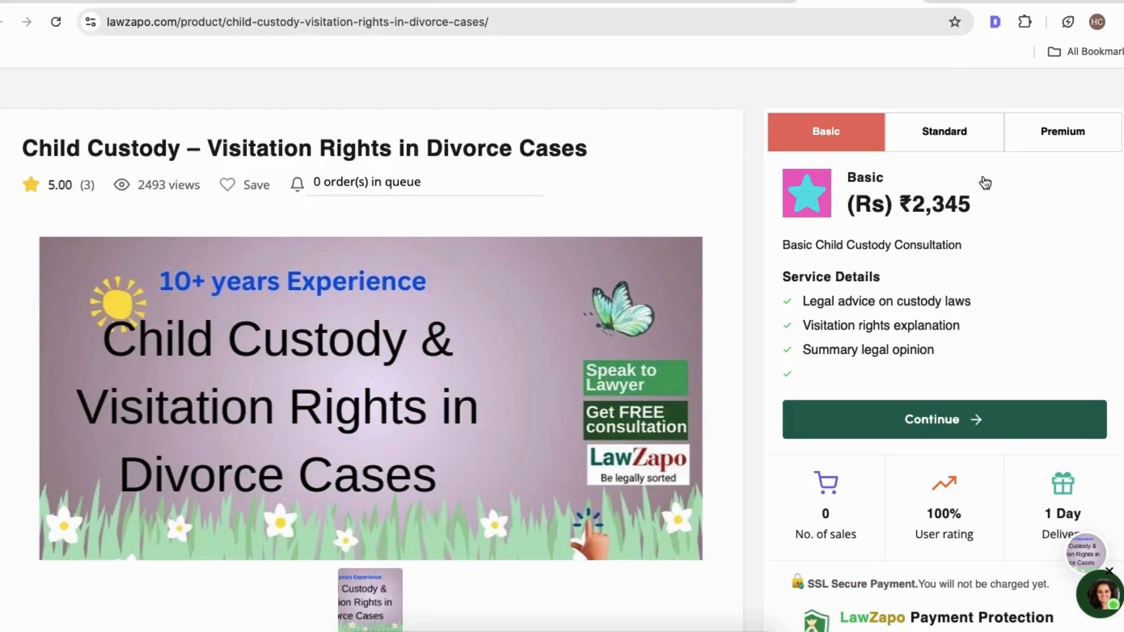
left_click(943, 137)
left_click(1083, 133)
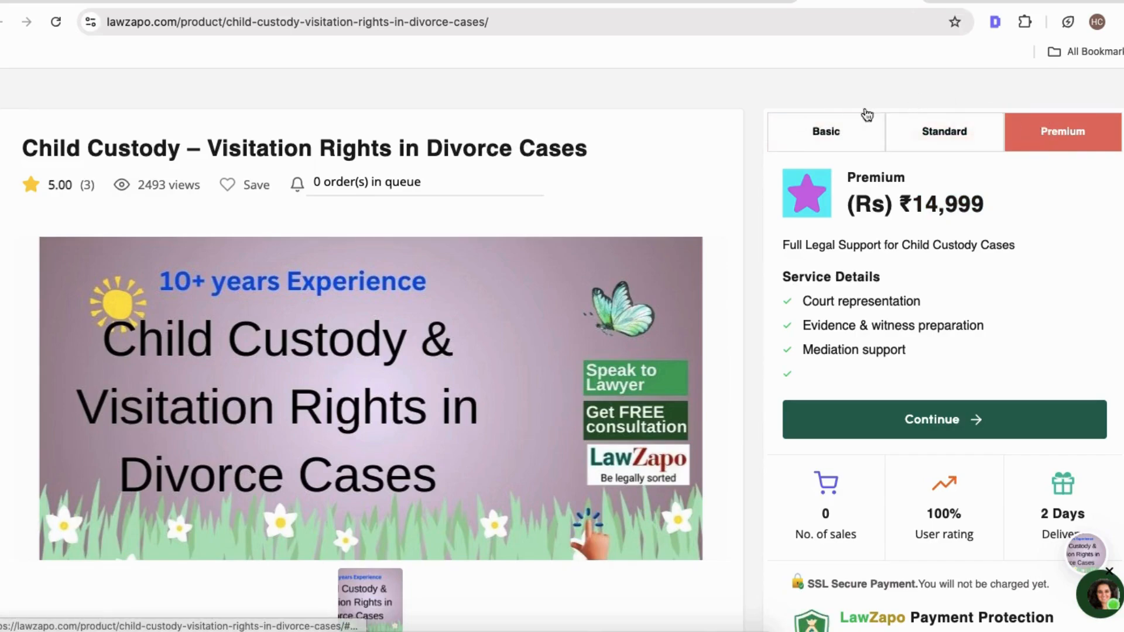
left_click(811, 136)
left_click(942, 133)
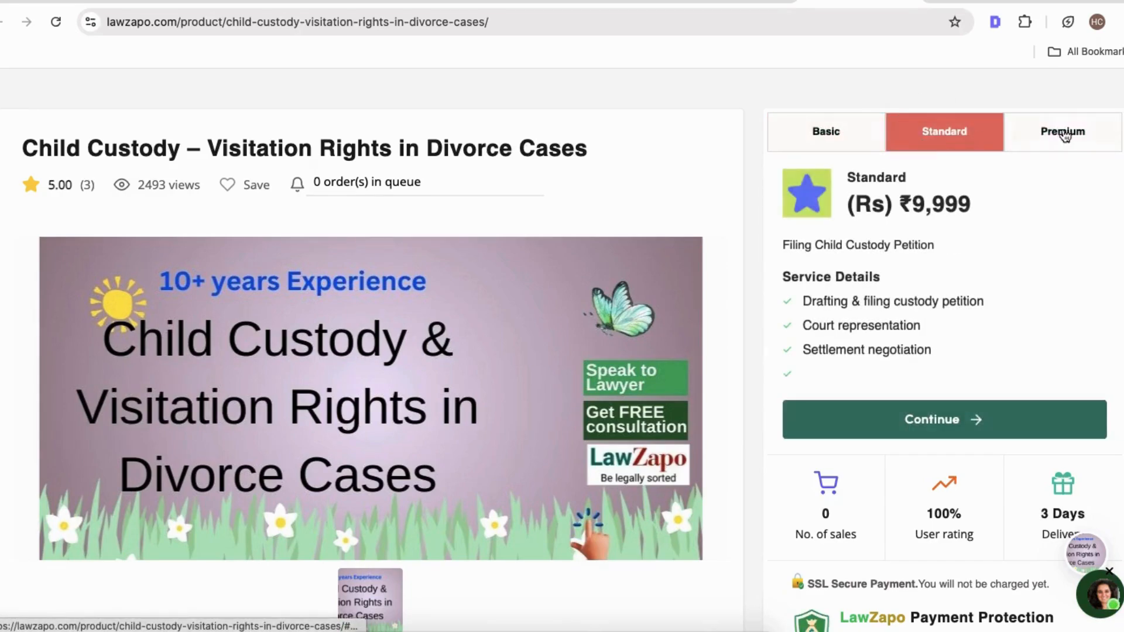
left_click(1062, 134)
left_click(951, 136)
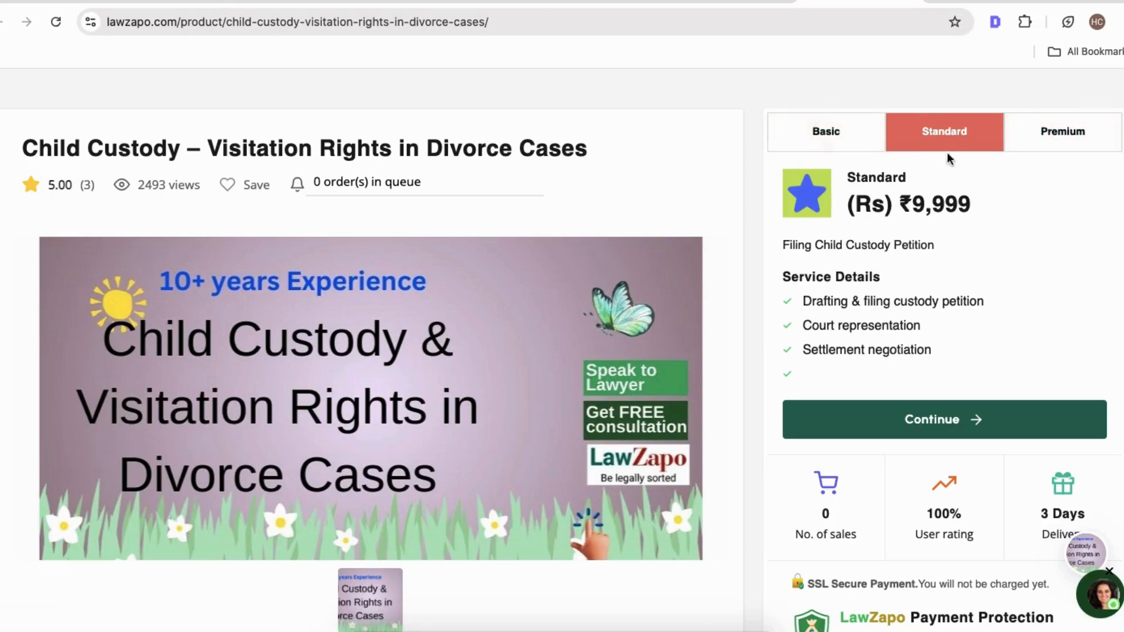
left_click(313, 3)
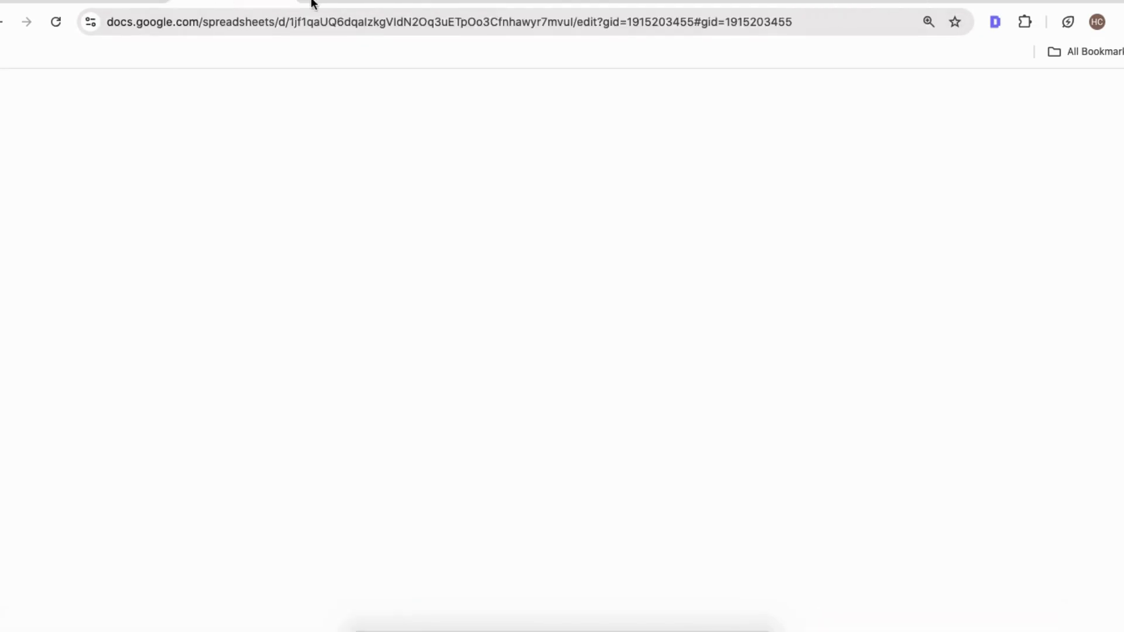
left_click(344, 2)
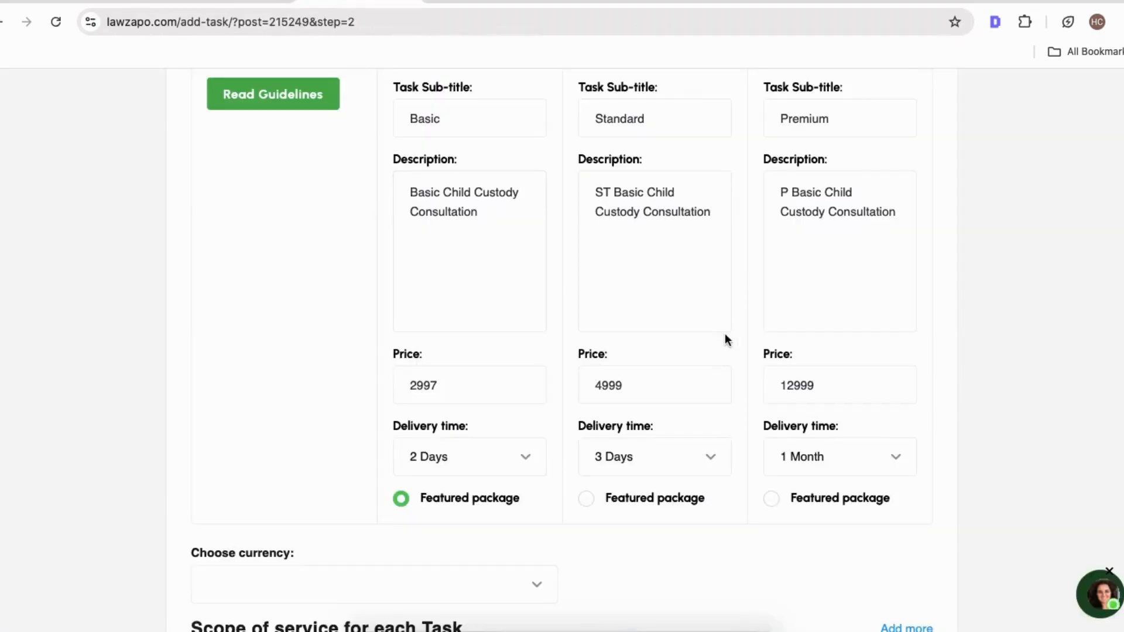
Choose INR as the pricing currency.
left_click(584, 501)
left_click(401, 498)
scroll(399, 497, "down", 2)
left_click(358, 456)
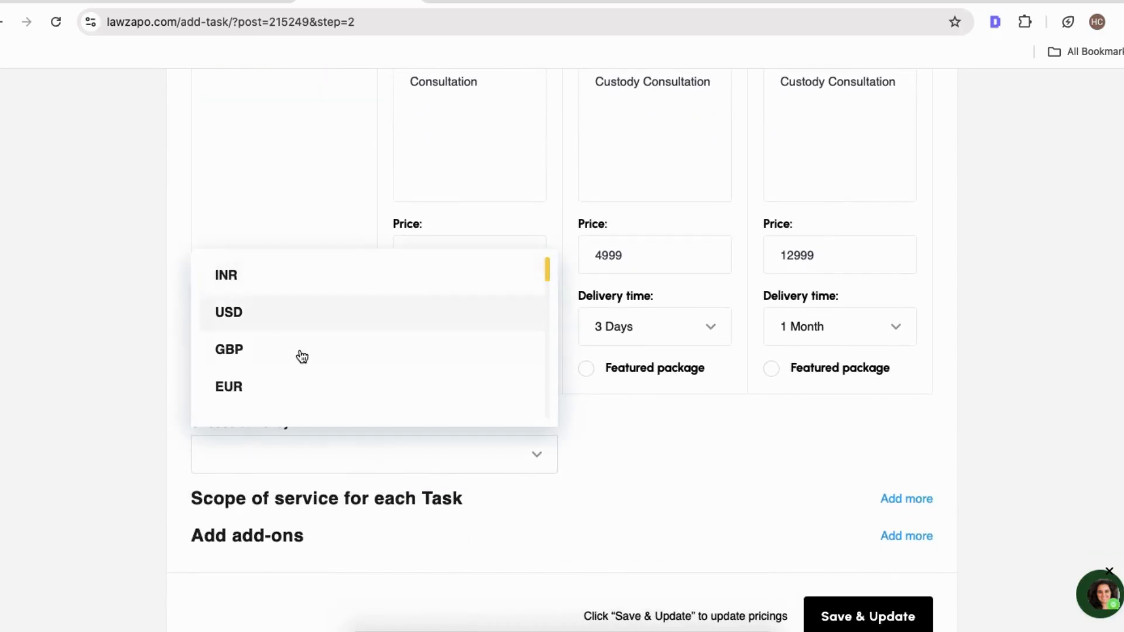
left_click(291, 289)
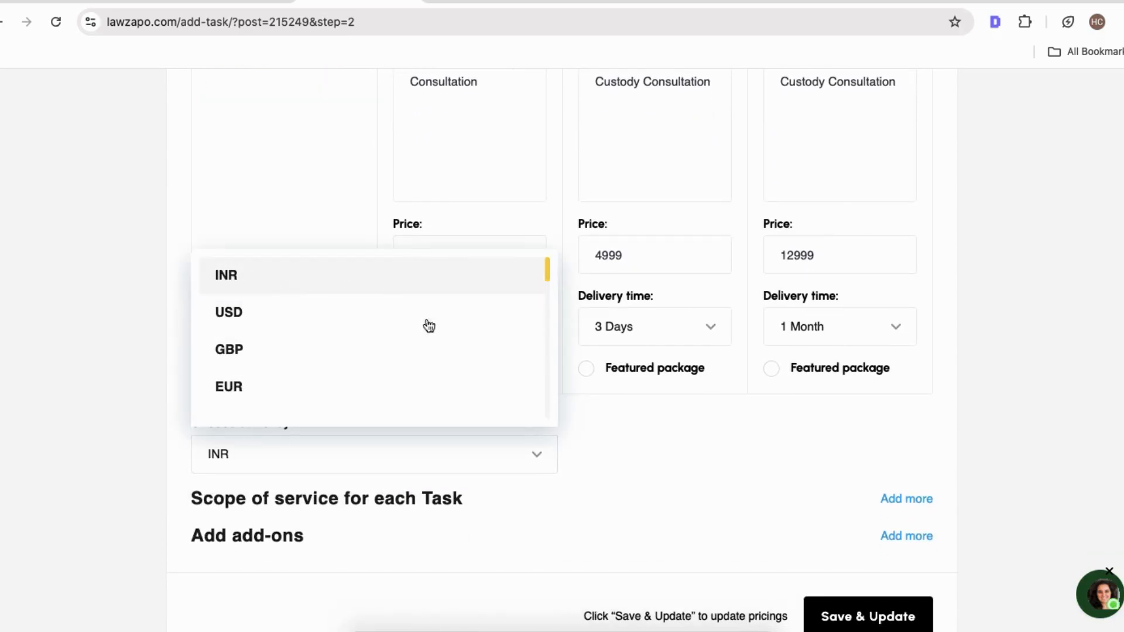
left_click(620, 496)
Add two rows to the scope of service for each task.
scroll(619, 497, "down", 3)
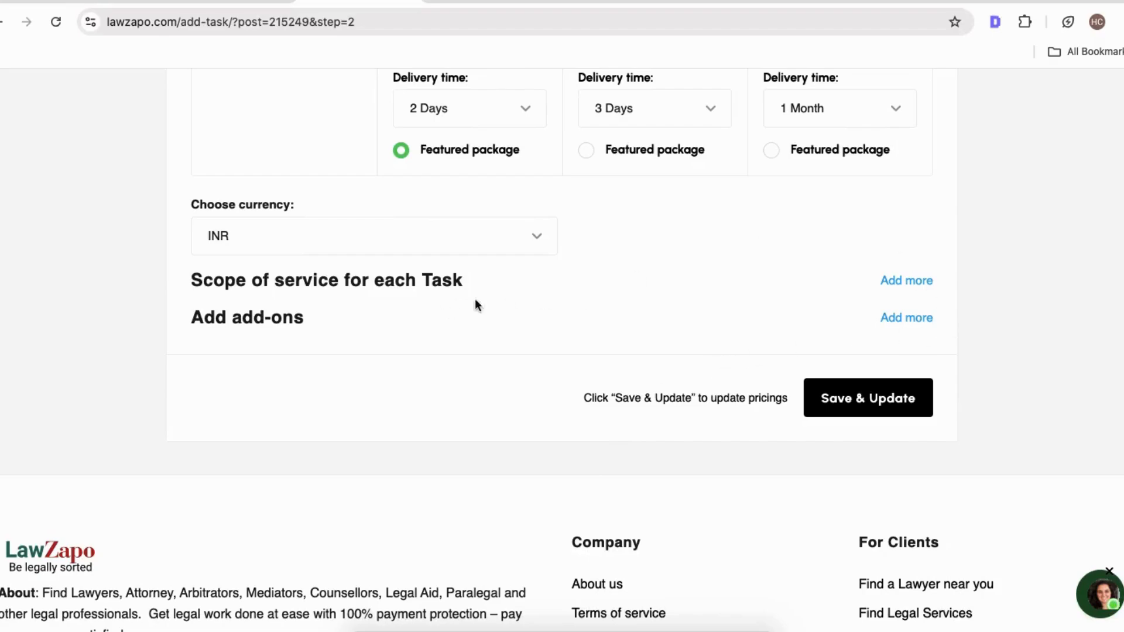
left_click(904, 282)
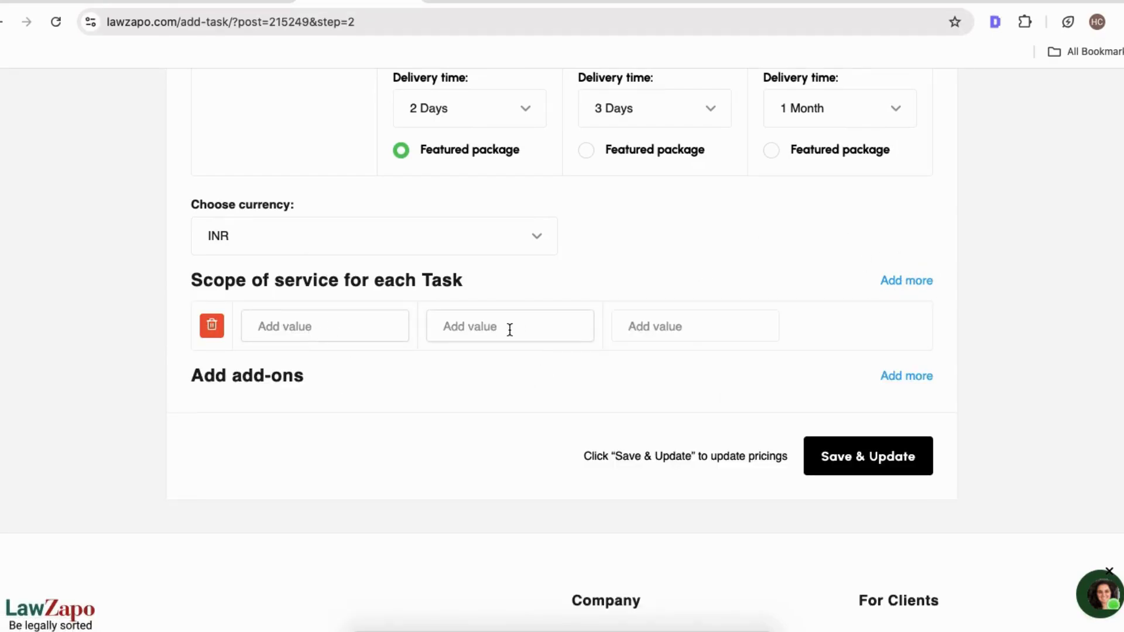
left_click(687, 332)
left_click(926, 279)
left_click(301, 326)
scroll(300, 326, "up", 1)
scroll(486, 215, "up", 3)
scroll(486, 216, "down", 3)
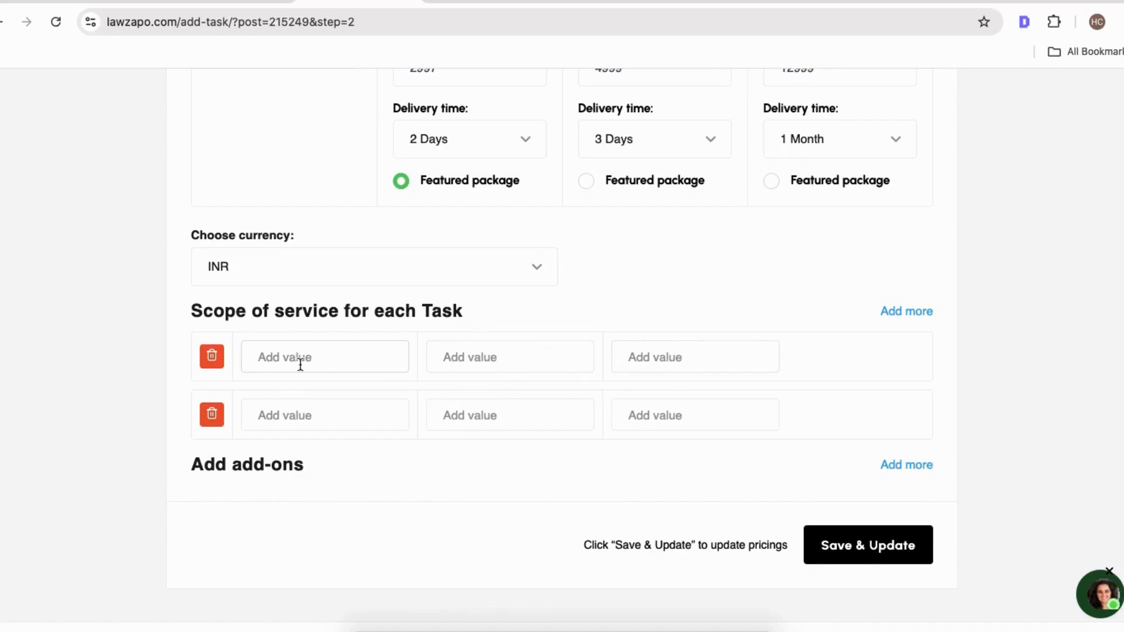
scroll(298, 381, "up", 6)
scroll(481, 281, "down", 5)
left_click(294, 416)
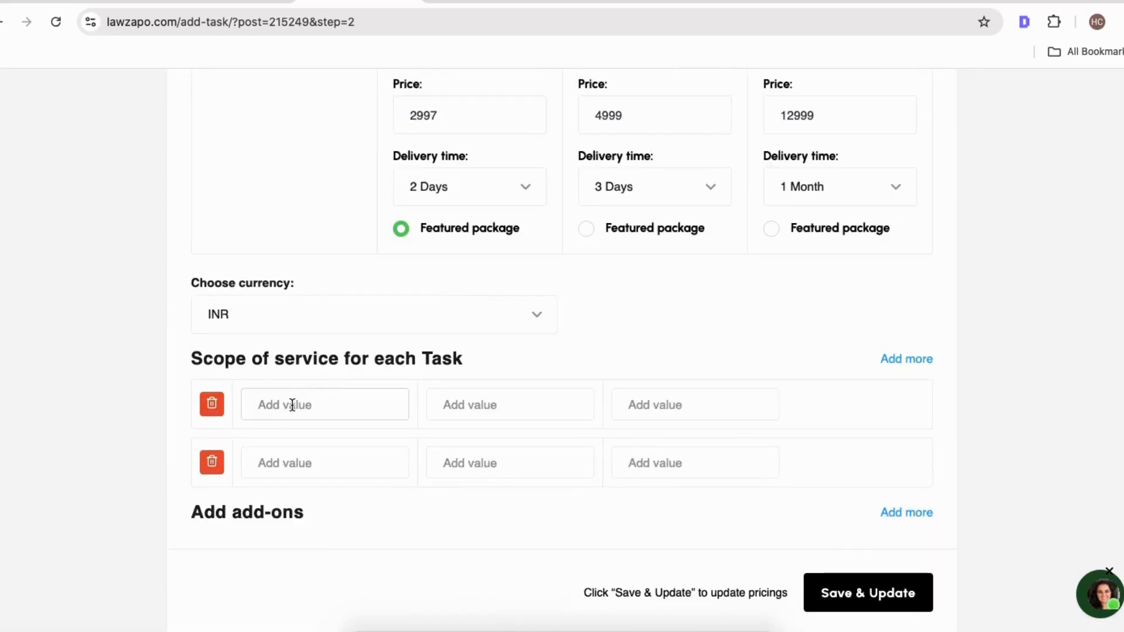
Copy "Legal advice on custody laws" from the existing listing's Basic package into the first scope row's Basic cell.
left_click(875, 2)
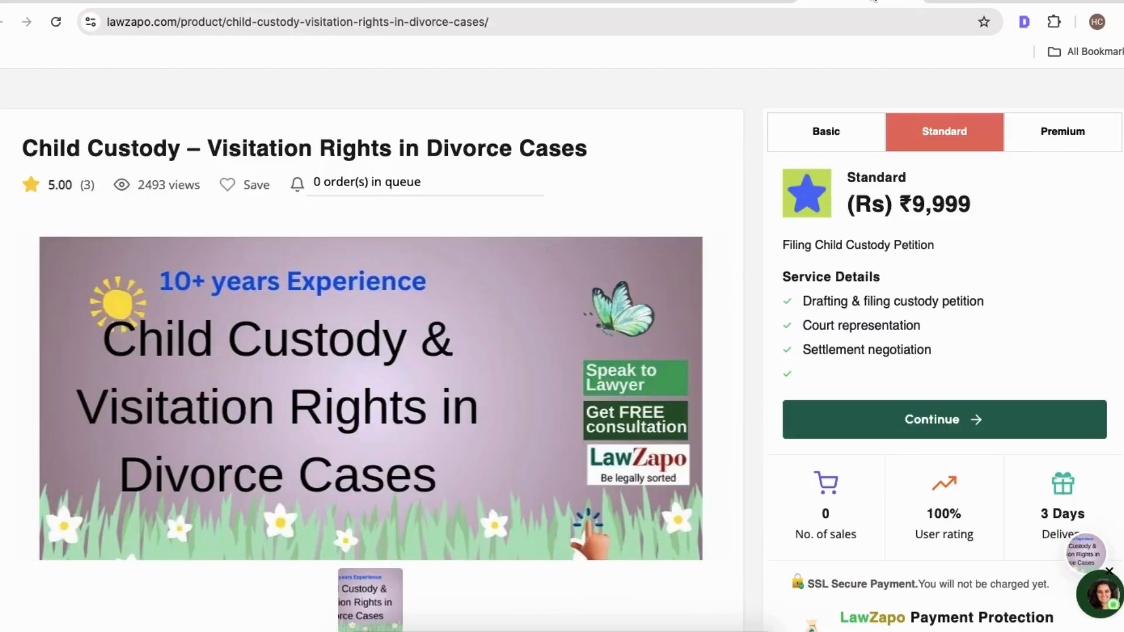
left_click(841, 151)
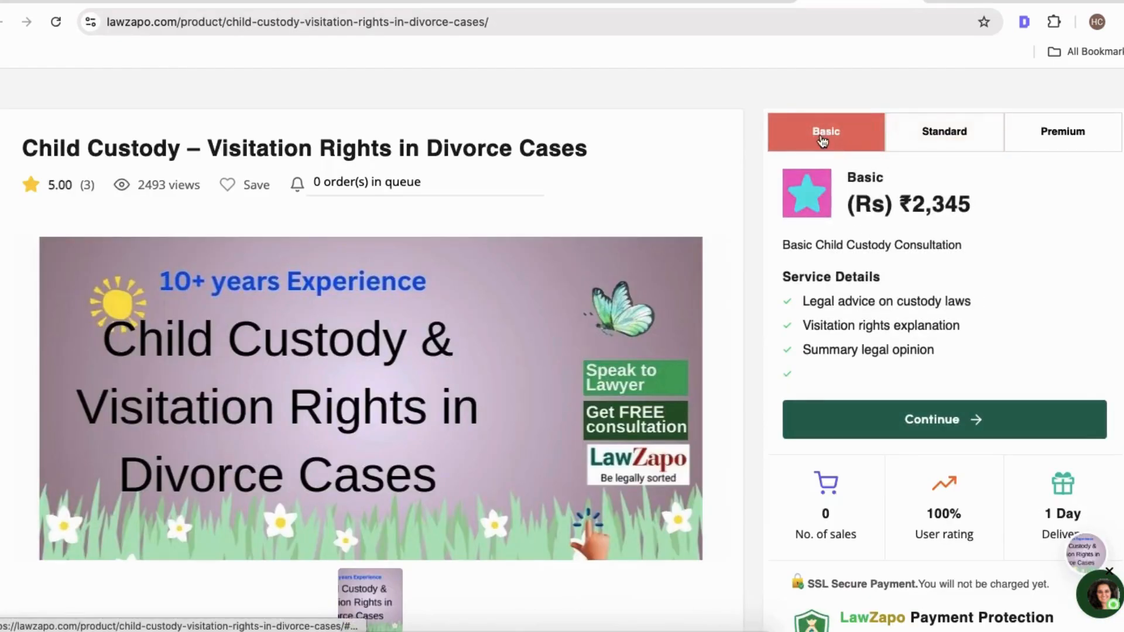
left_click_drag(803, 300, 967, 299)
key("ctrl+c")
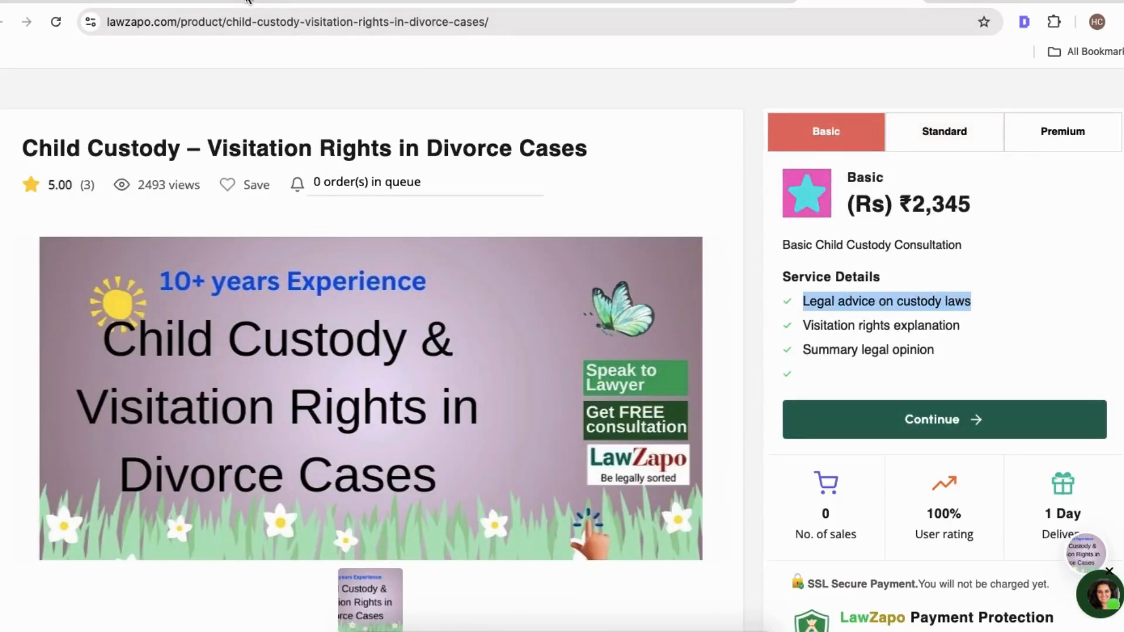
left_click(361, 2)
key("ctrl+v")
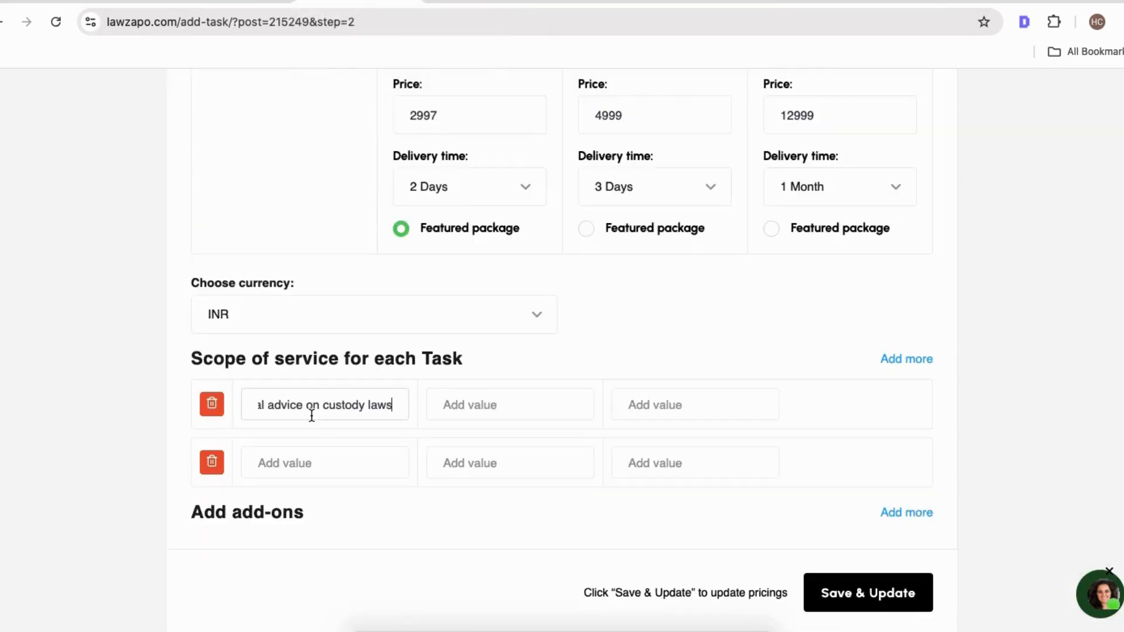
Copy "Visitation rights explanation" from the listing into the second scope row's Basic cell.
left_click(872, 3)
left_click_drag(801, 326, 970, 329)
key("ctrl+c")
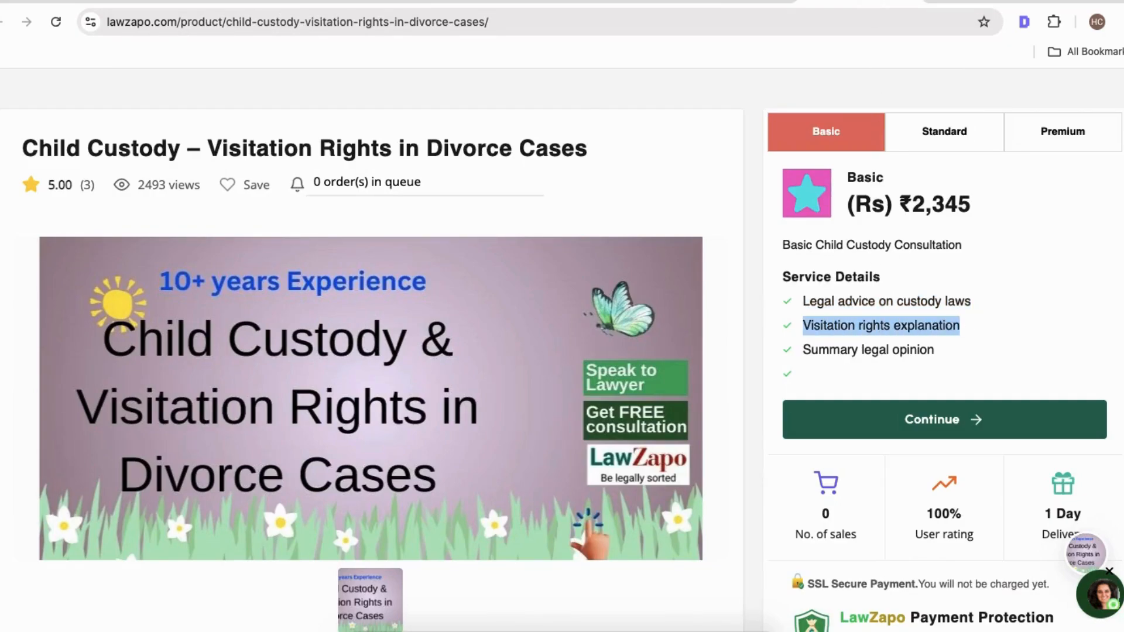
left_click(363, 2)
left_click(288, 461)
key("ctrl+v")
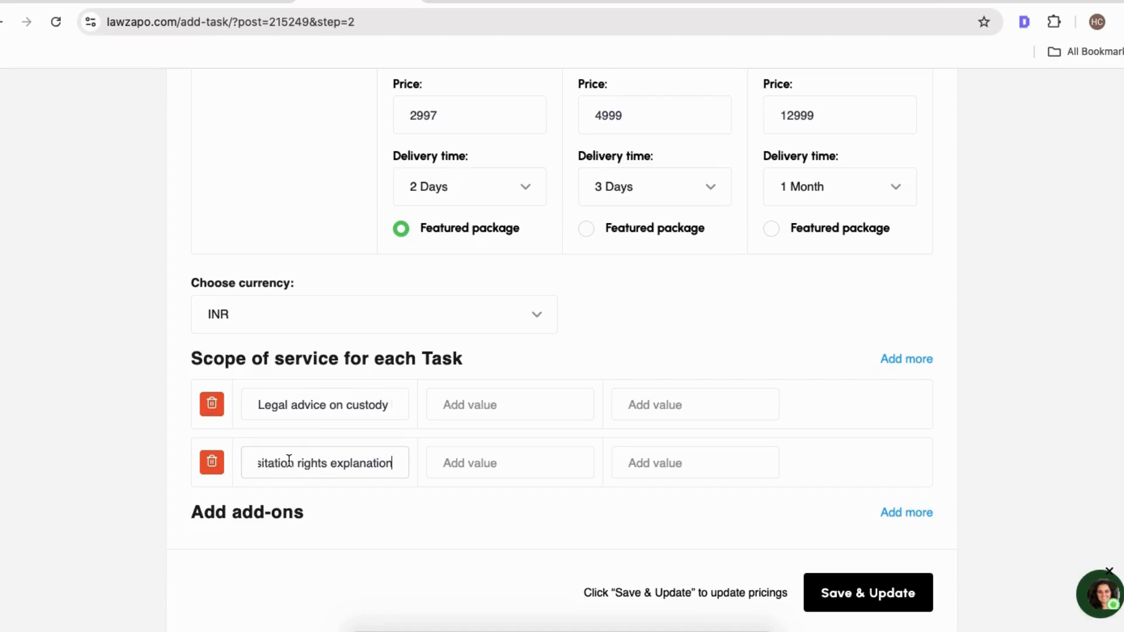
Add a third scope row and paste "Summary legal opinion" from the listing into its Basic cell.
left_click(891, 360)
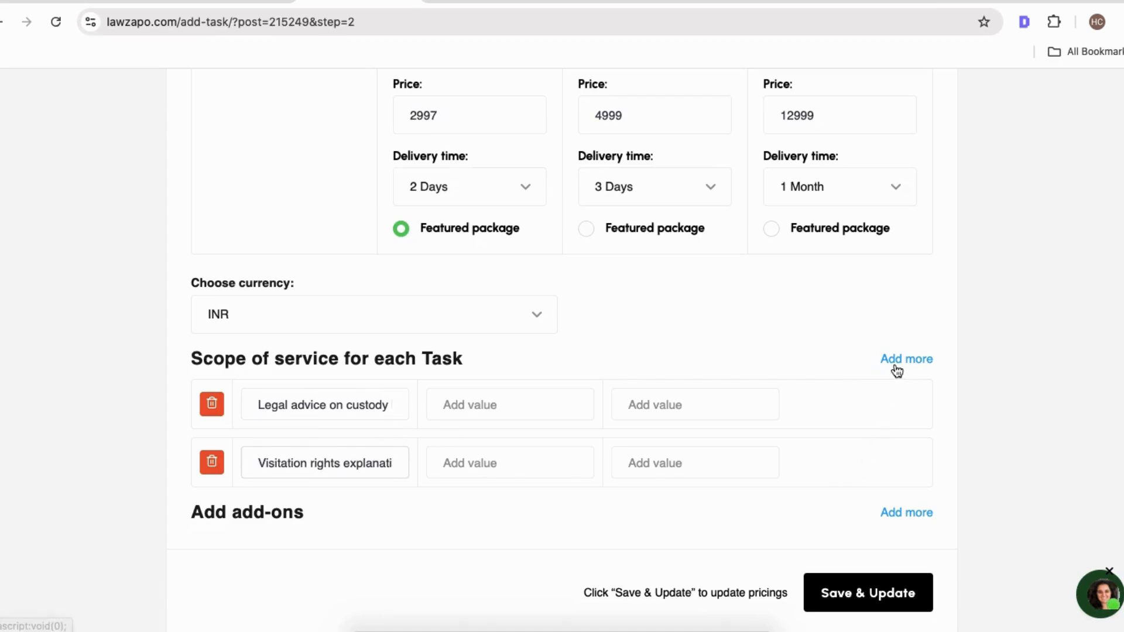
left_click(865, 4)
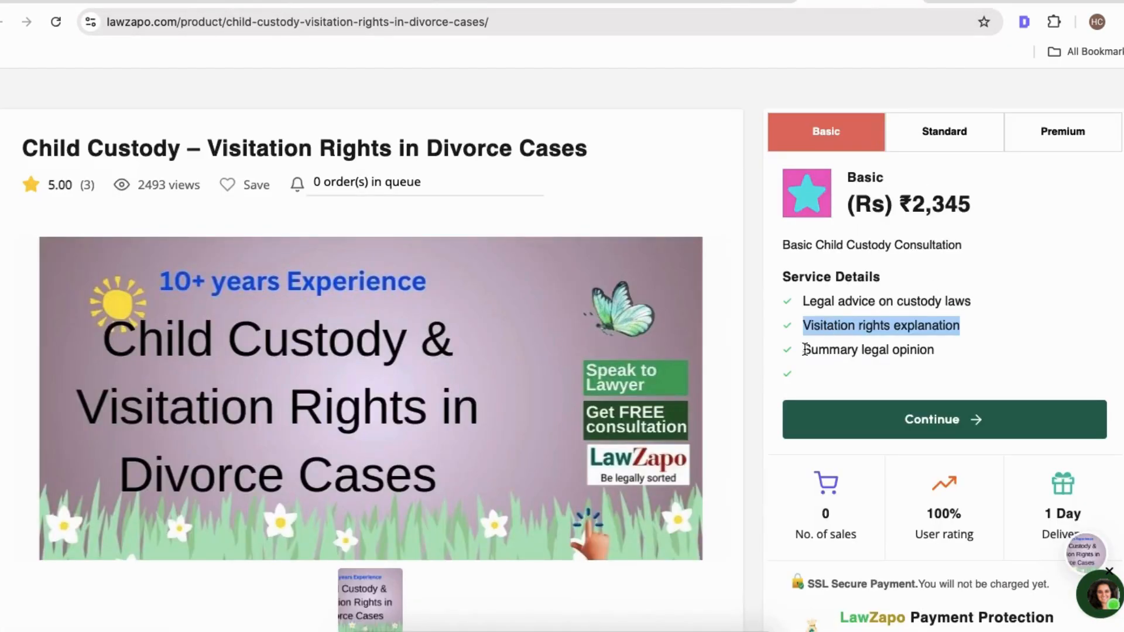
left_click_drag(799, 349, 964, 347)
key("super+c")
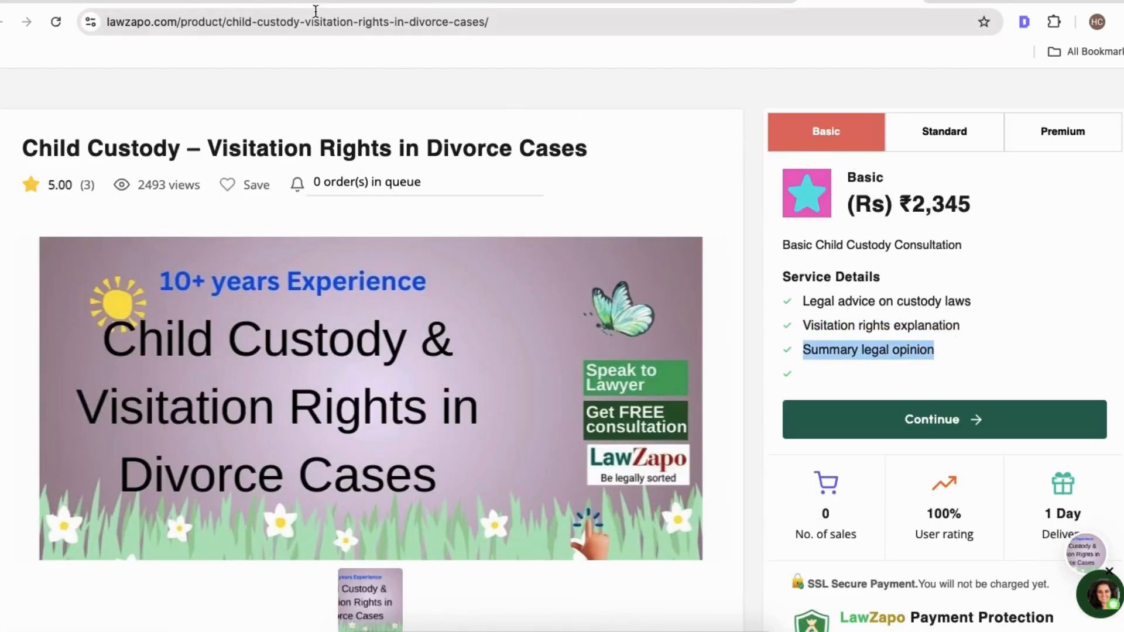
left_click(297, 5)
left_click(321, 521)
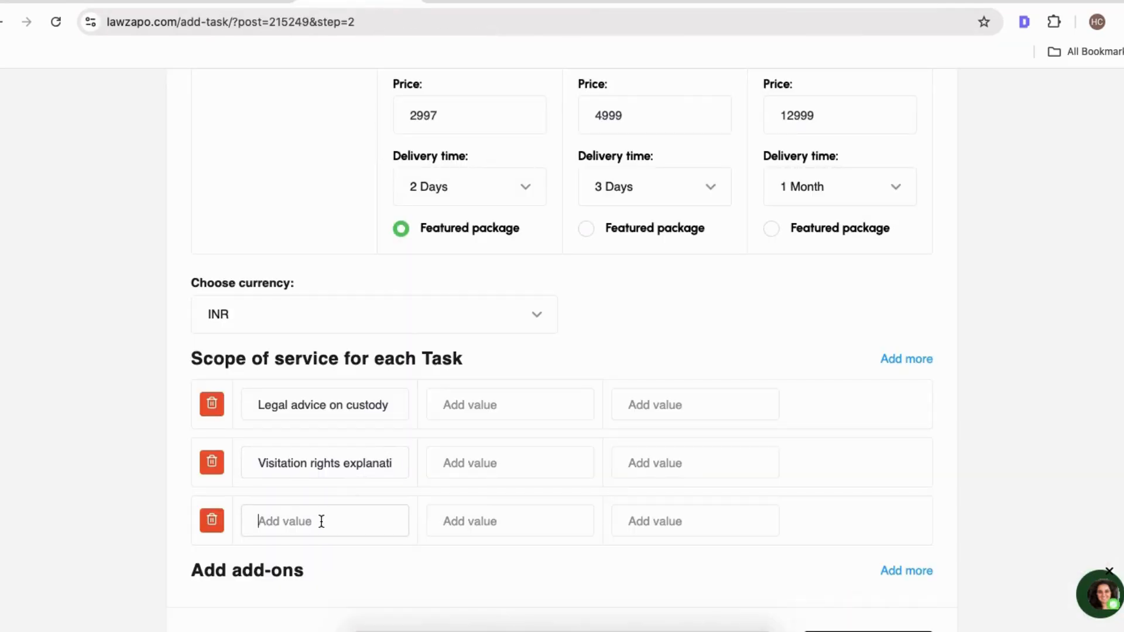
key("super+v")
Copy "Drafting & filing custody petition" from the listing's Standard package into all three Standard scope cells.
left_click(490, 405)
left_click(490, 405)
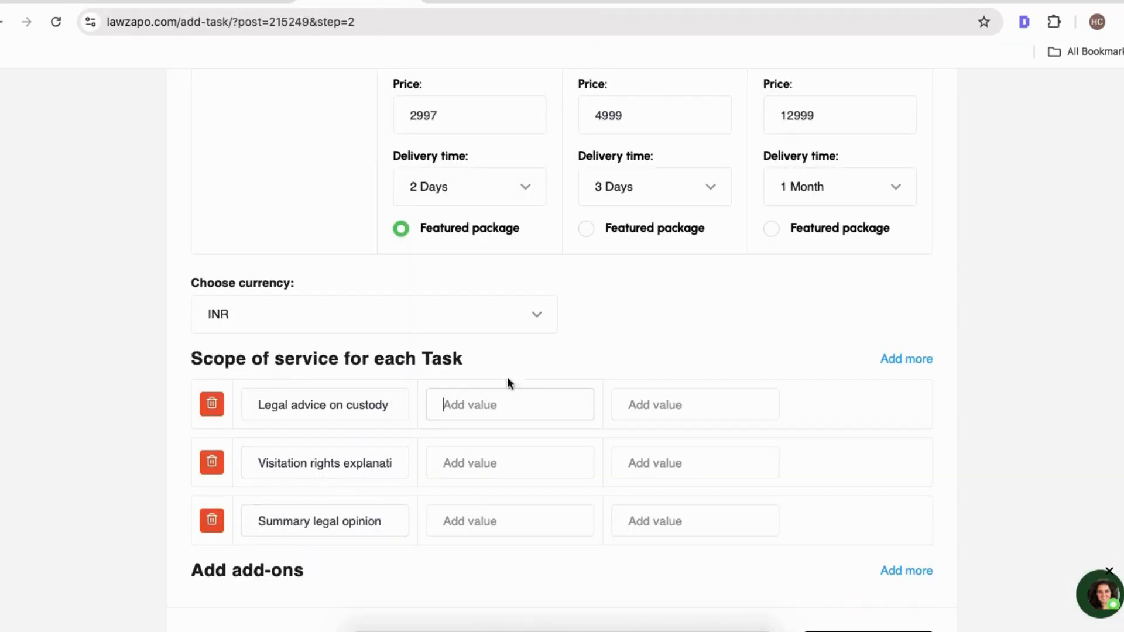
left_click(904, 6)
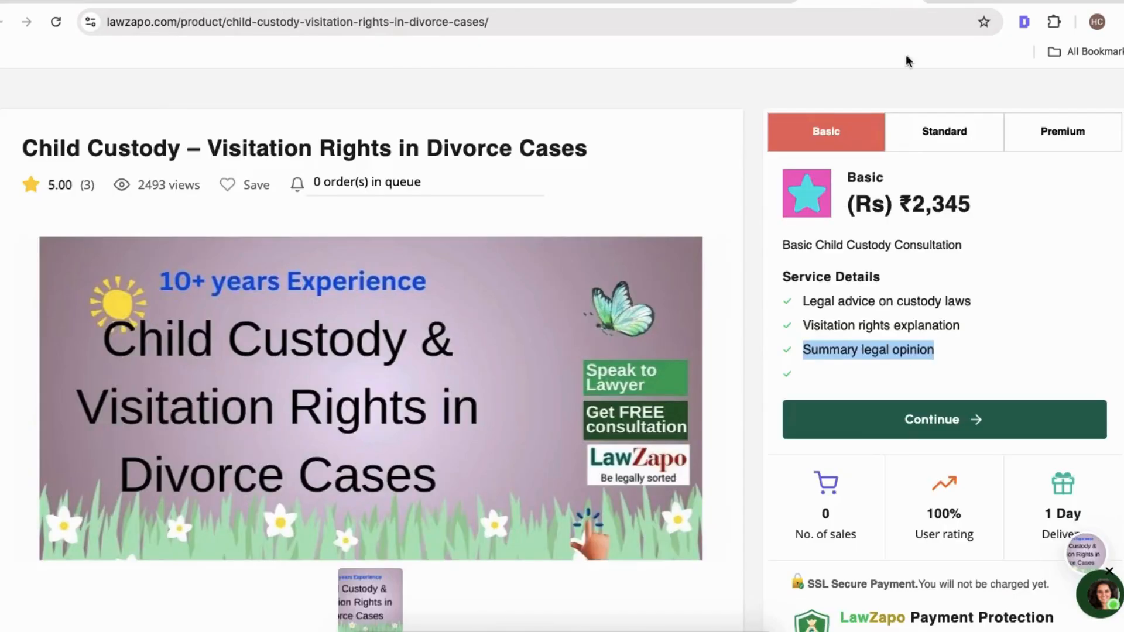
left_click(943, 132)
left_click_drag(799, 300, 1000, 306)
key("ctrl+c")
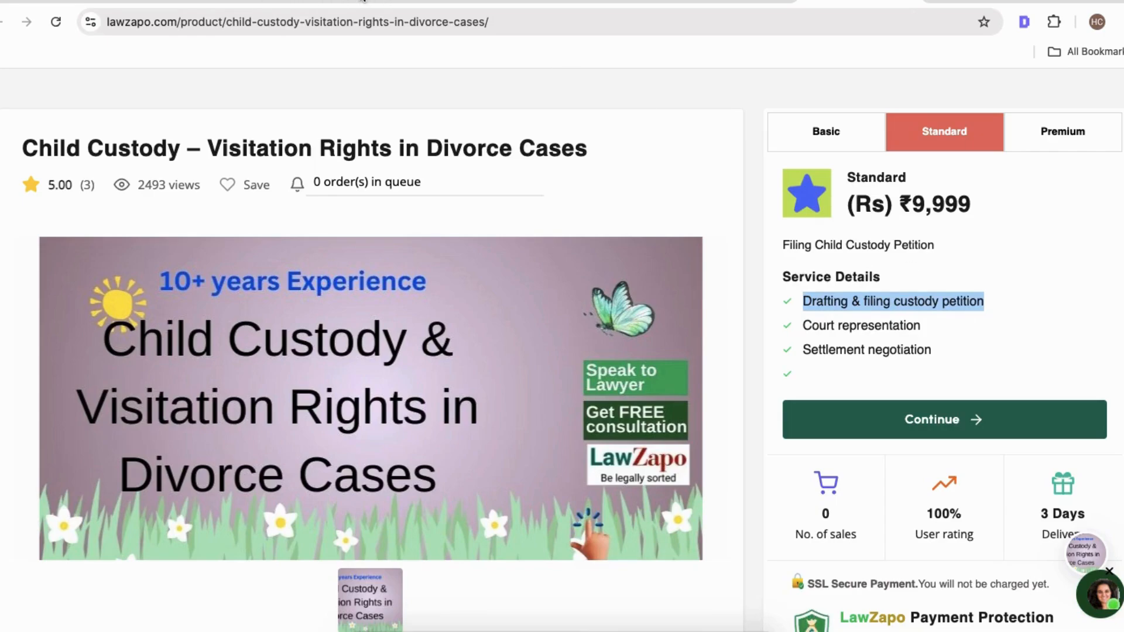
left_click(363, 3)
key("ctrl+v")
left_click(472, 462)
key("ctrl+v")
left_click(472, 523)
key("ctrl+v")
Fill the Premium scope cells with "Prem - s1", "Prem - s2" and "Prem - s3".
left_click(691, 401)
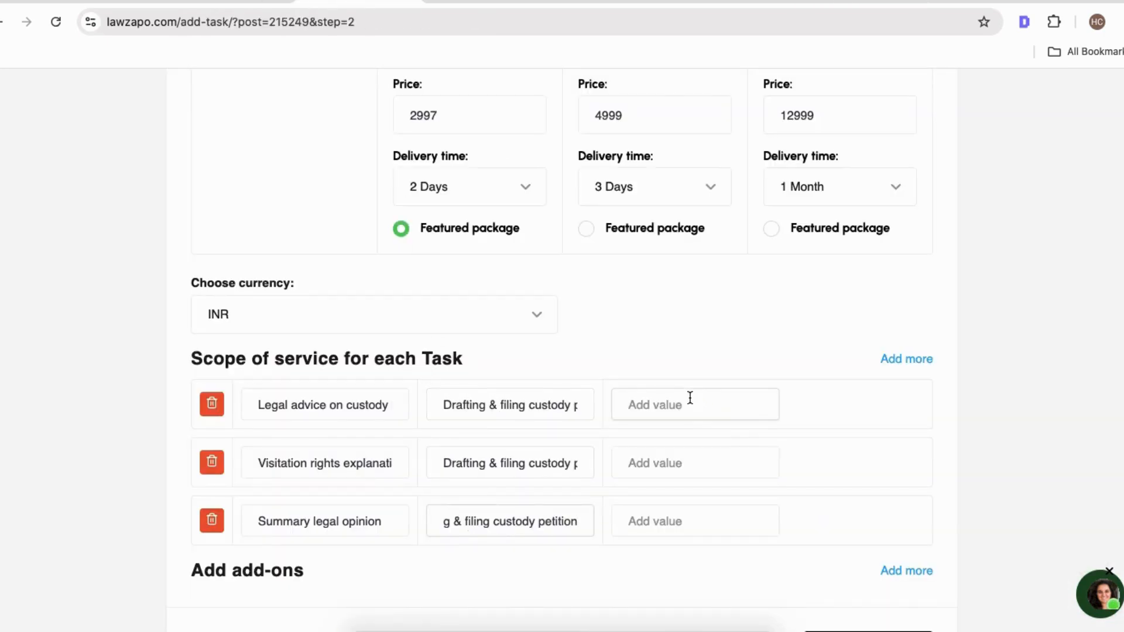
type("Prem")
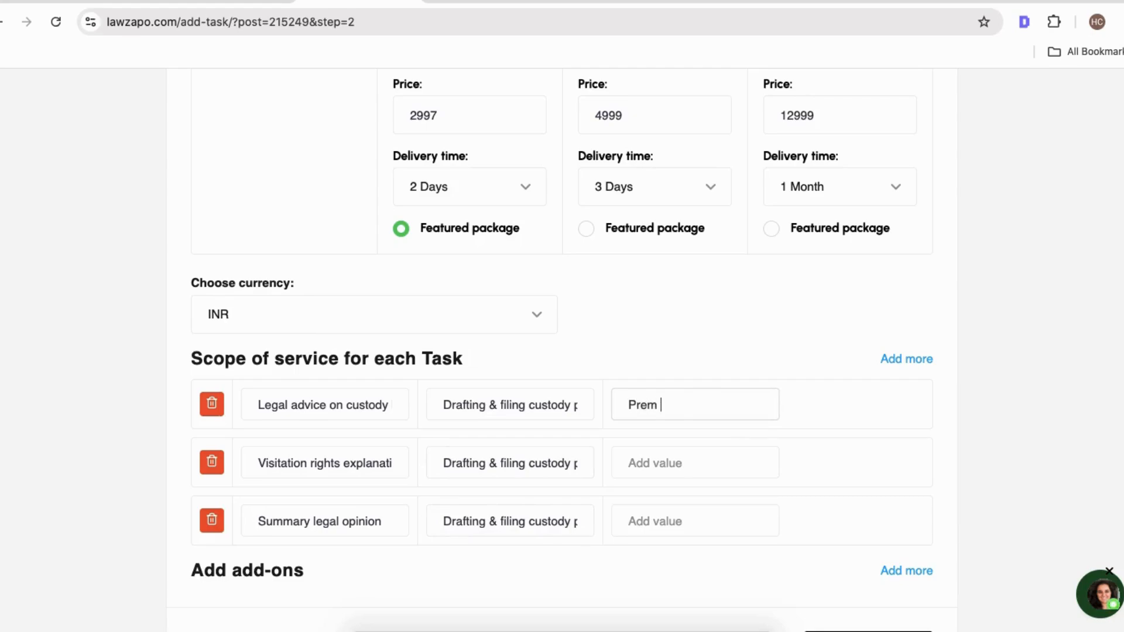
key("ctrl+a")
key("ctrl+c")
key("Tab")
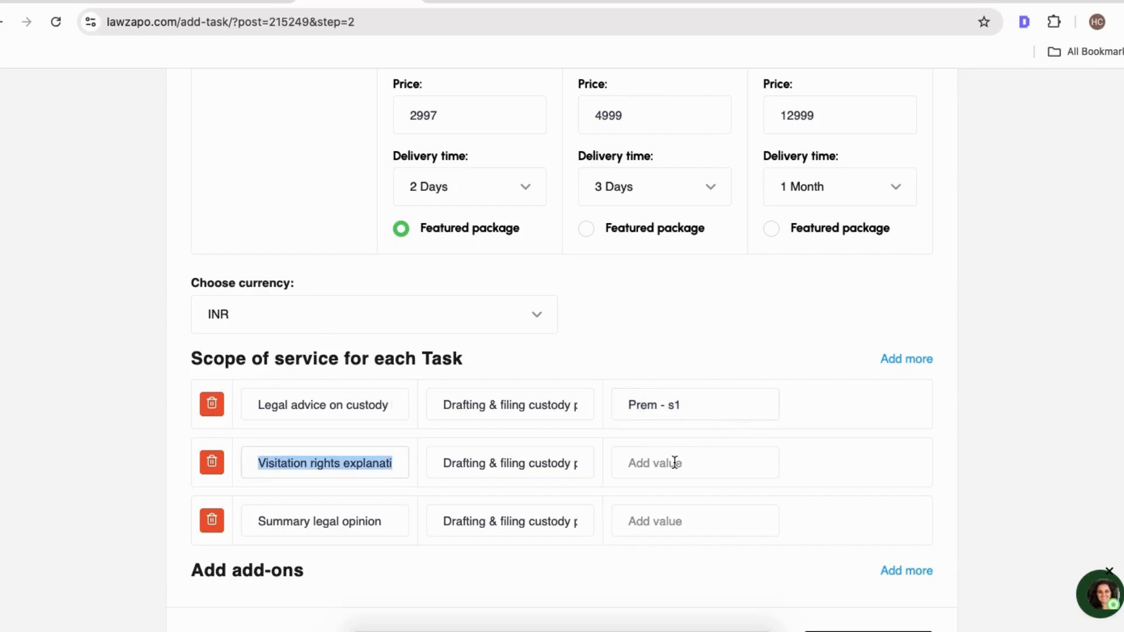
left_click(672, 462)
key("ctrl+v")
key("BackSpace")
left_click(687, 509)
key("ctrl+v")
key("BackSpace")
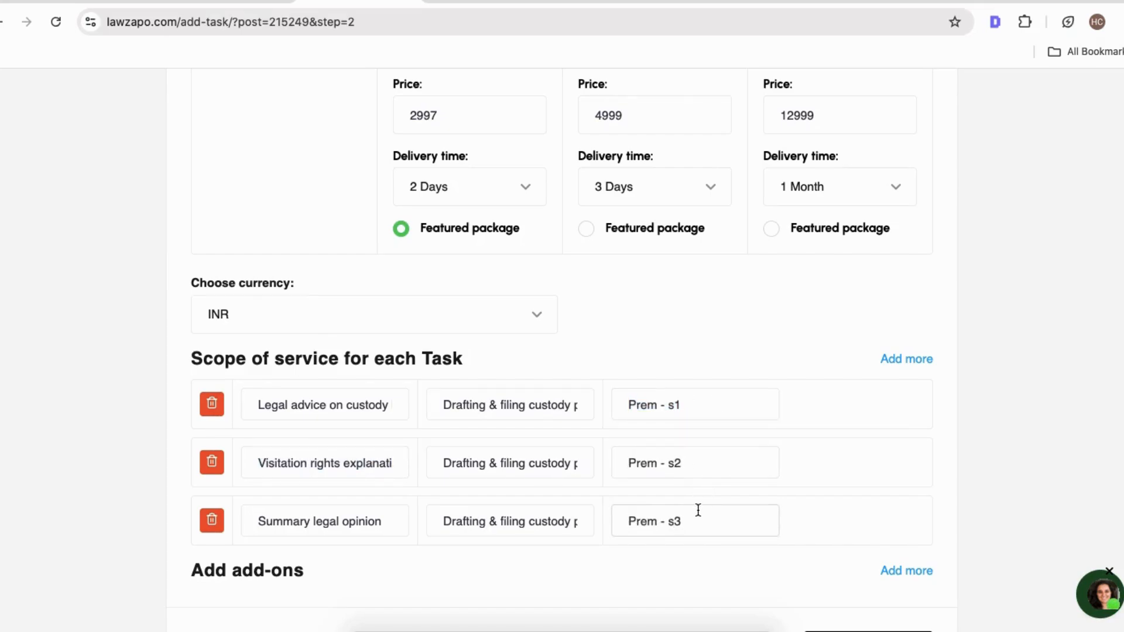
Add a service add-on and title it "Urgent Meeting".
scroll(665, 464, "down", 4)
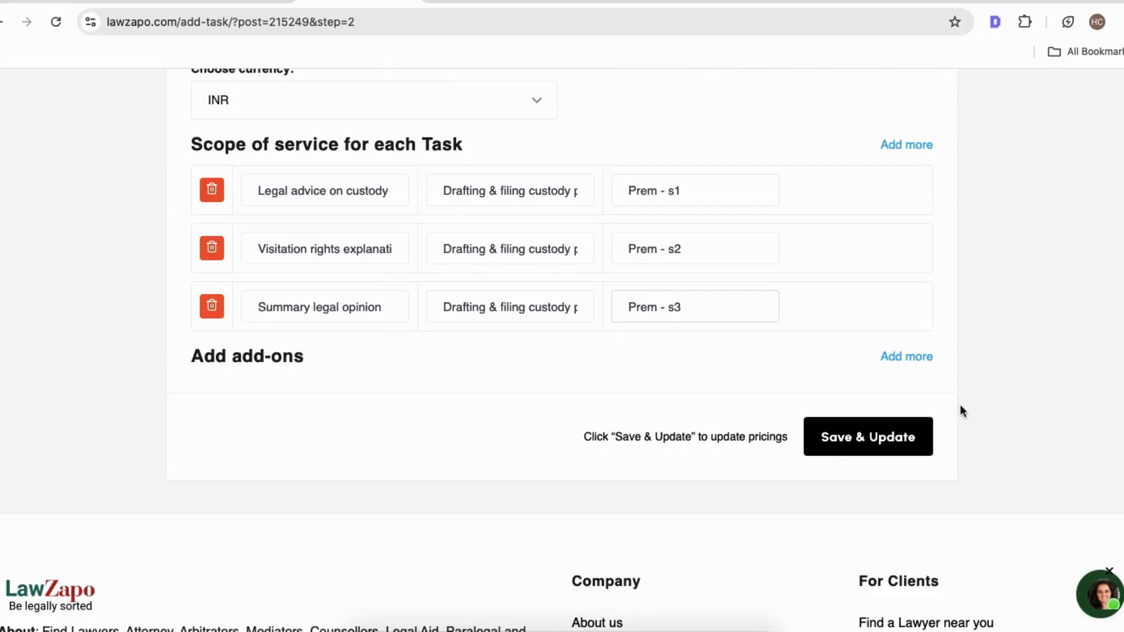
left_click(907, 358)
left_click(441, 227)
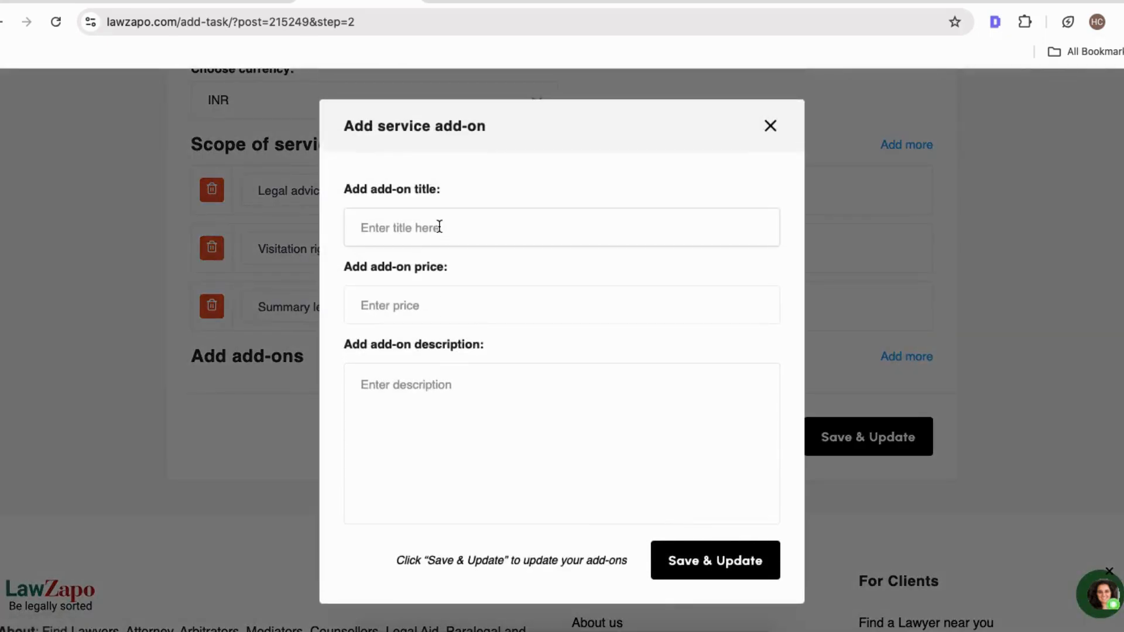
type("Con")
key("super+a")
type("Meeti")
key("super+a")
key("Left")
type("Urgent")
left_click(408, 291)
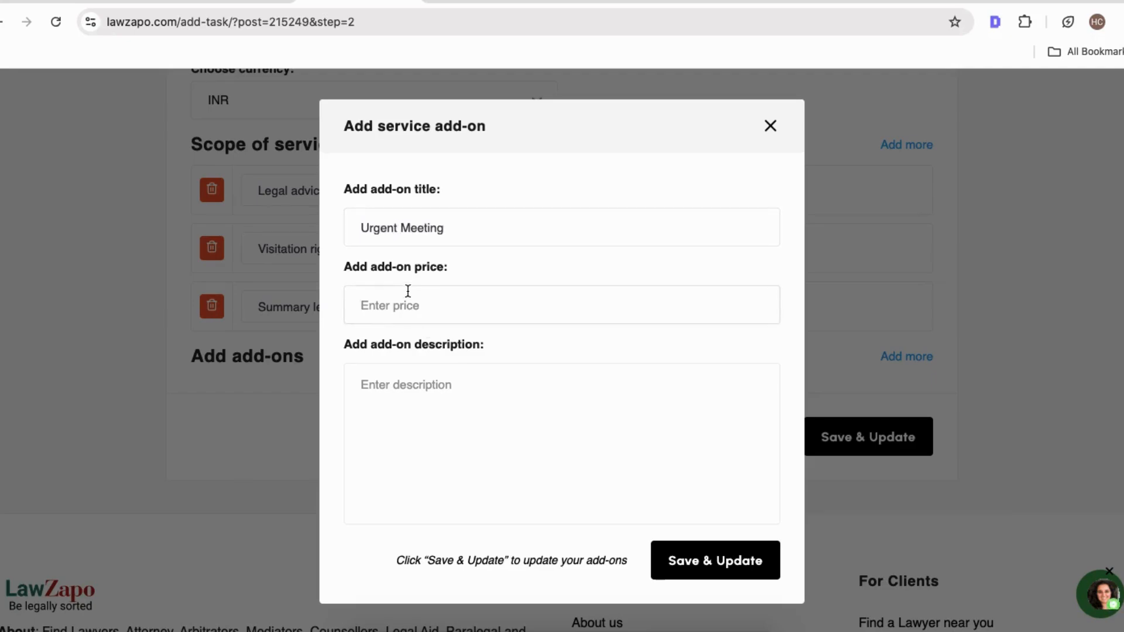
Set the add-on price to 2500 and describe it as "Urgent meeting in Office in Khar - within 1 hour of booking".
type("2500")
left_click(425, 448)
type("Urge")
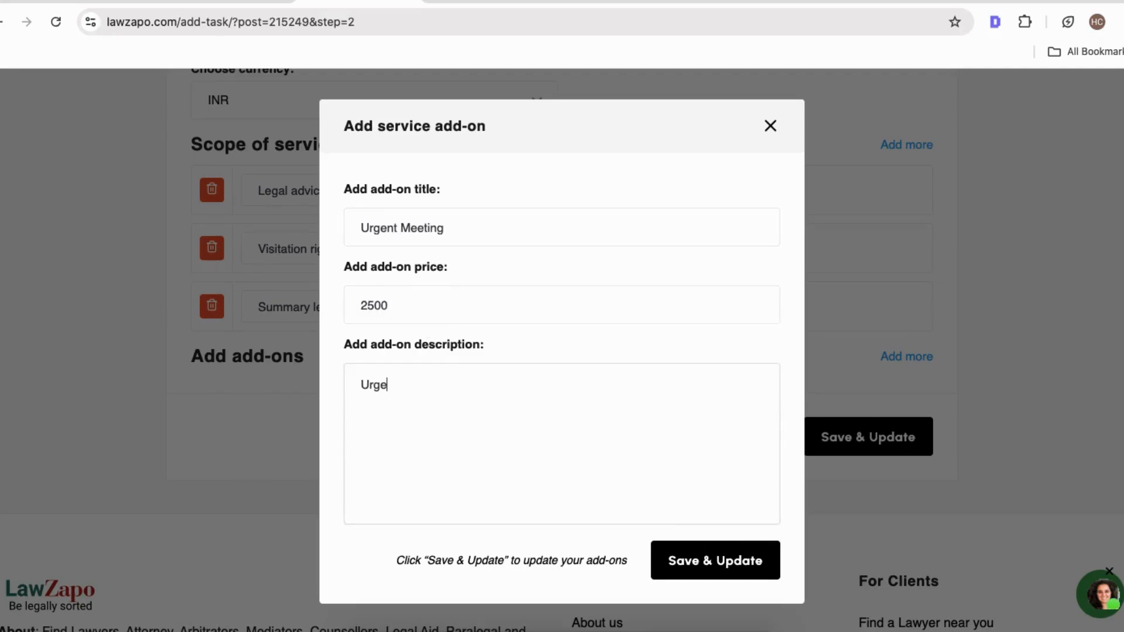
type("nt meeting in Office in")
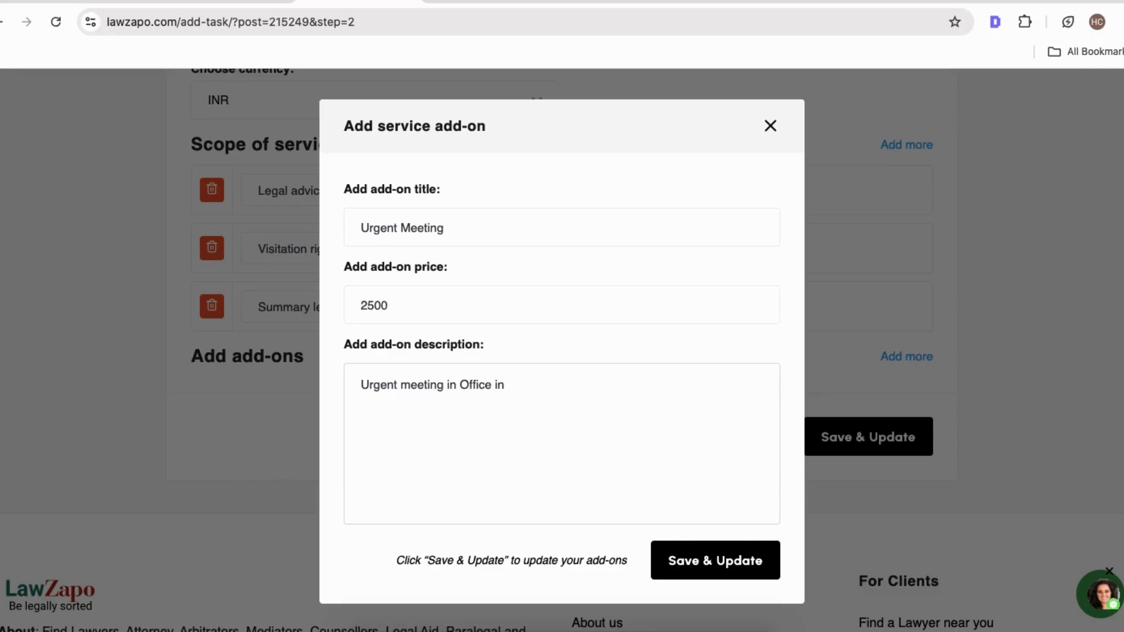
type("Khar - within 1 hourof bo")
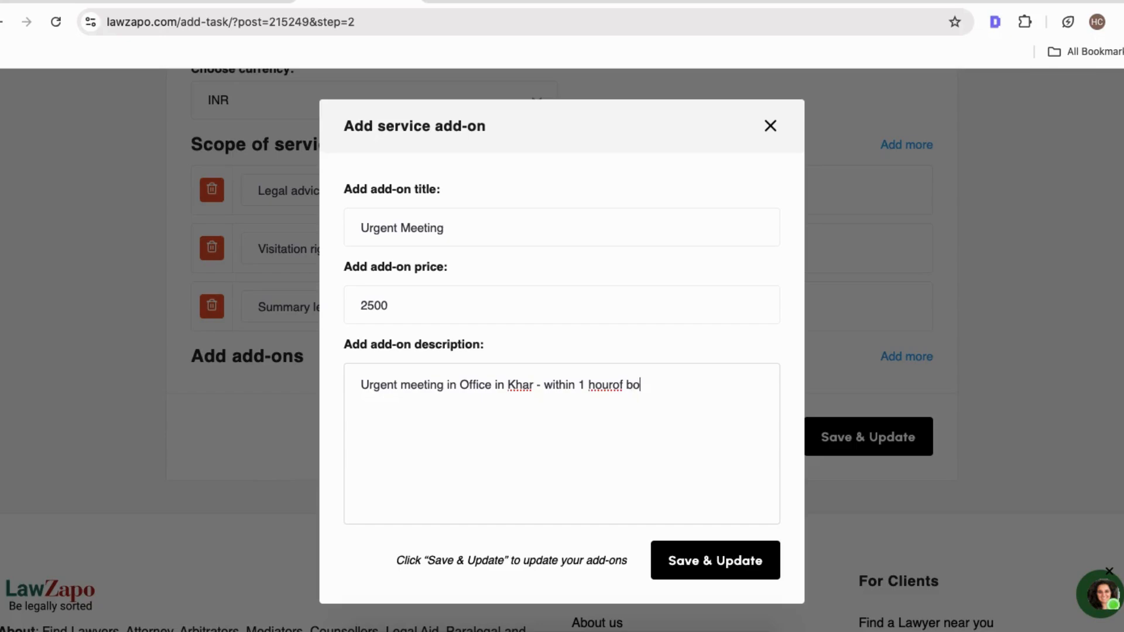
type("oking")
Change the add-on price to 5500 and save the add-on.
left_click(608, 386)
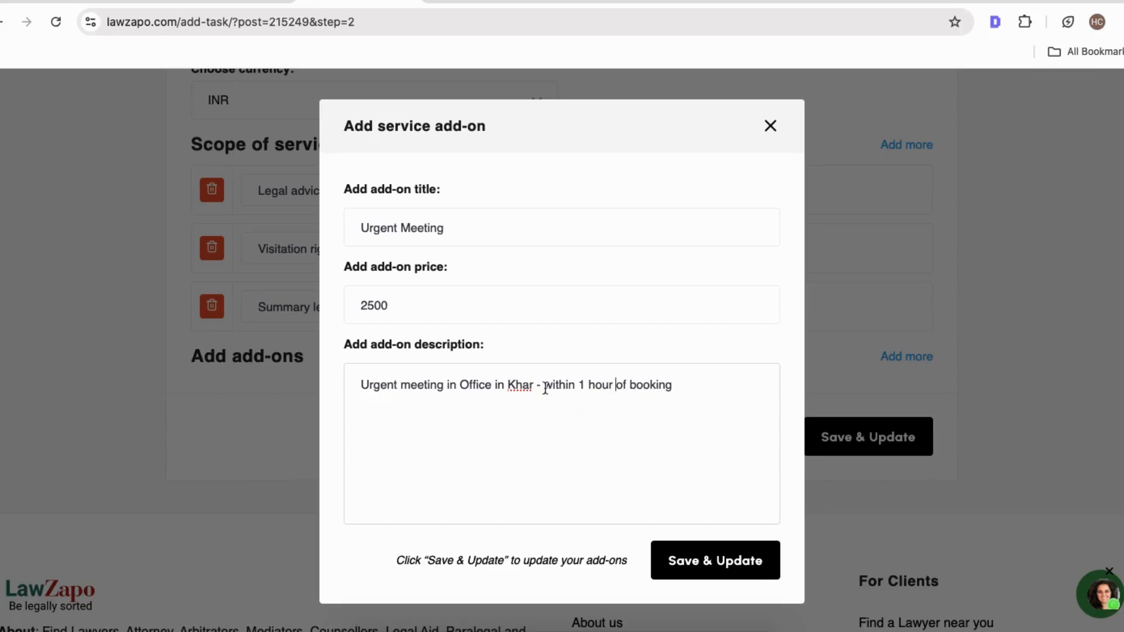
key("BackSpace")
type("5")
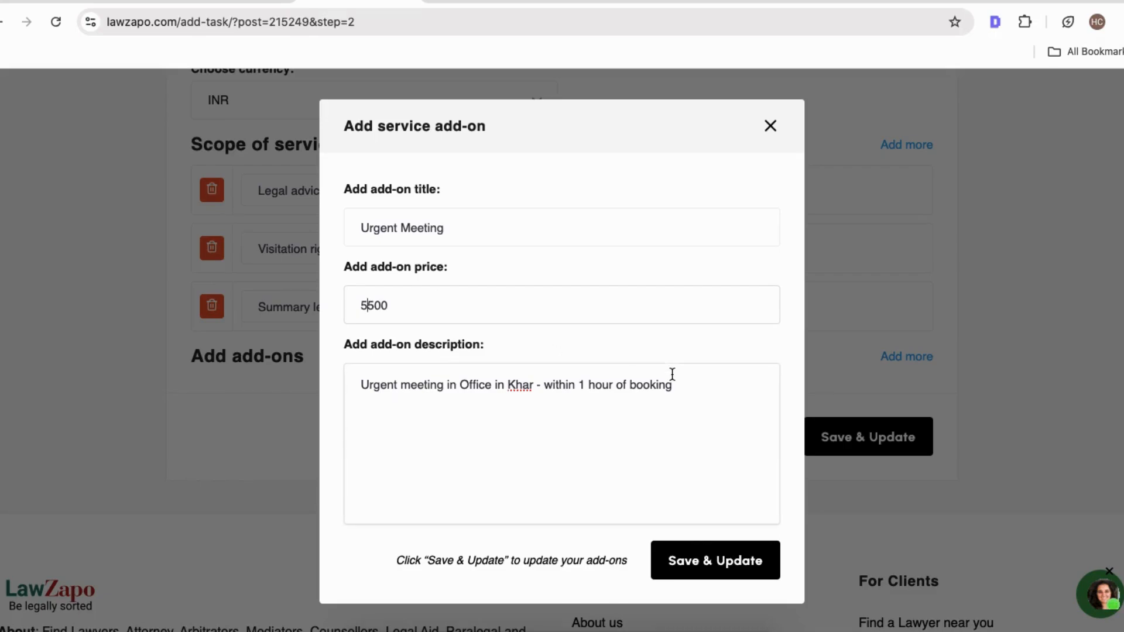
double_click(738, 420)
left_click(701, 559)
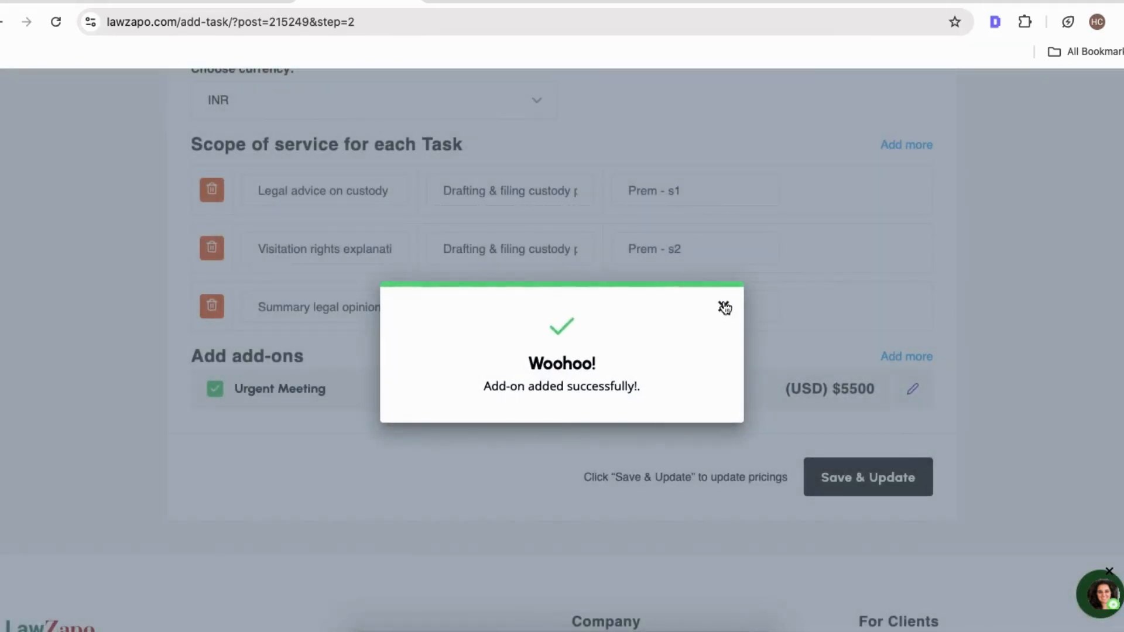
Save the service pricing and proceed to the Media/Attachments step.
left_click(724, 308)
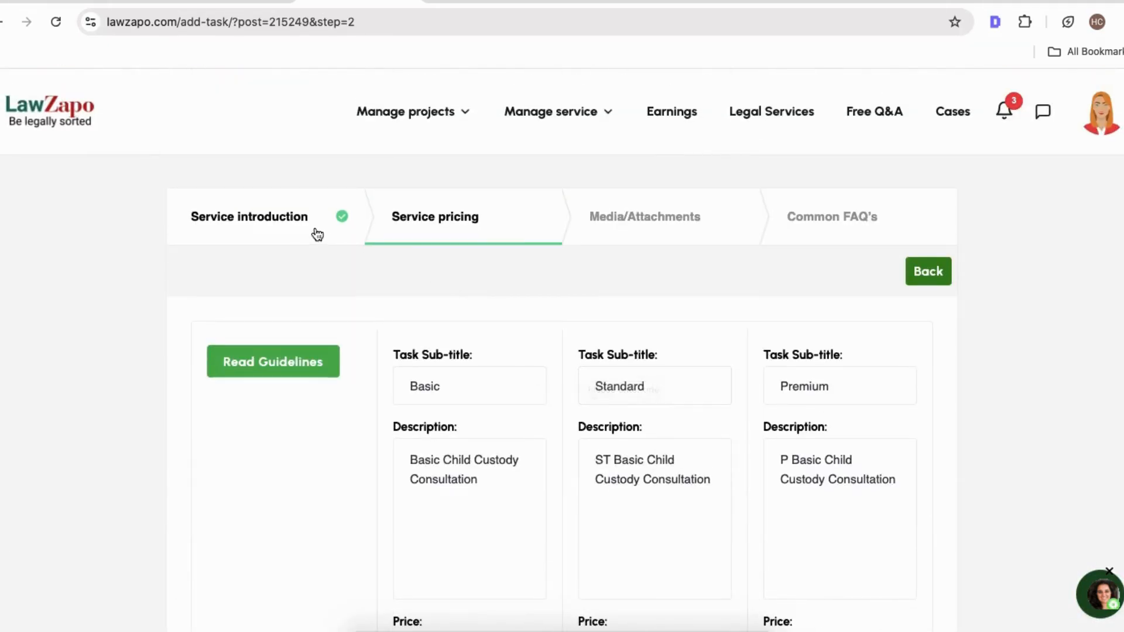
scroll(399, 456, "down", 5)
scroll(486, 503, "down", 5)
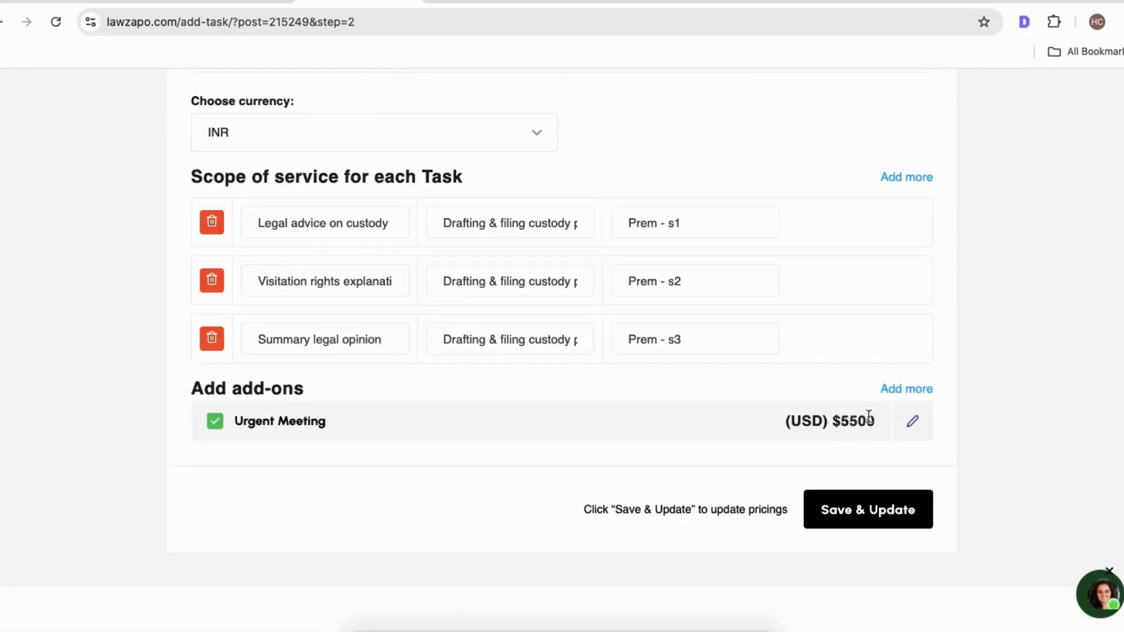
scroll(823, 439, "up", 5)
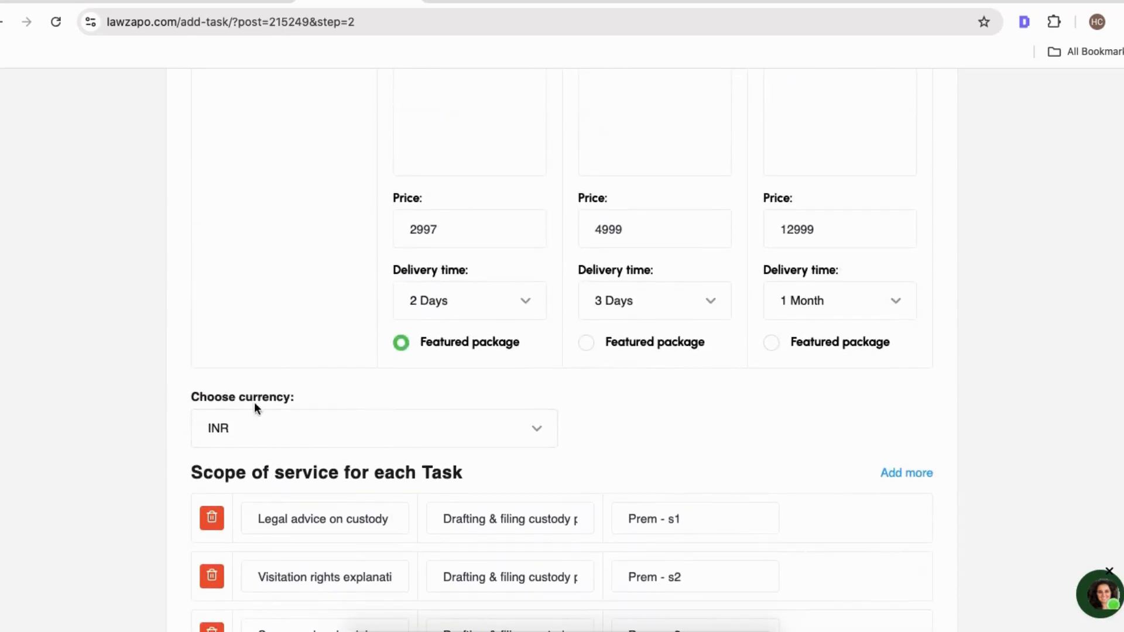
scroll(271, 411, "down", 8)
left_click(816, 335)
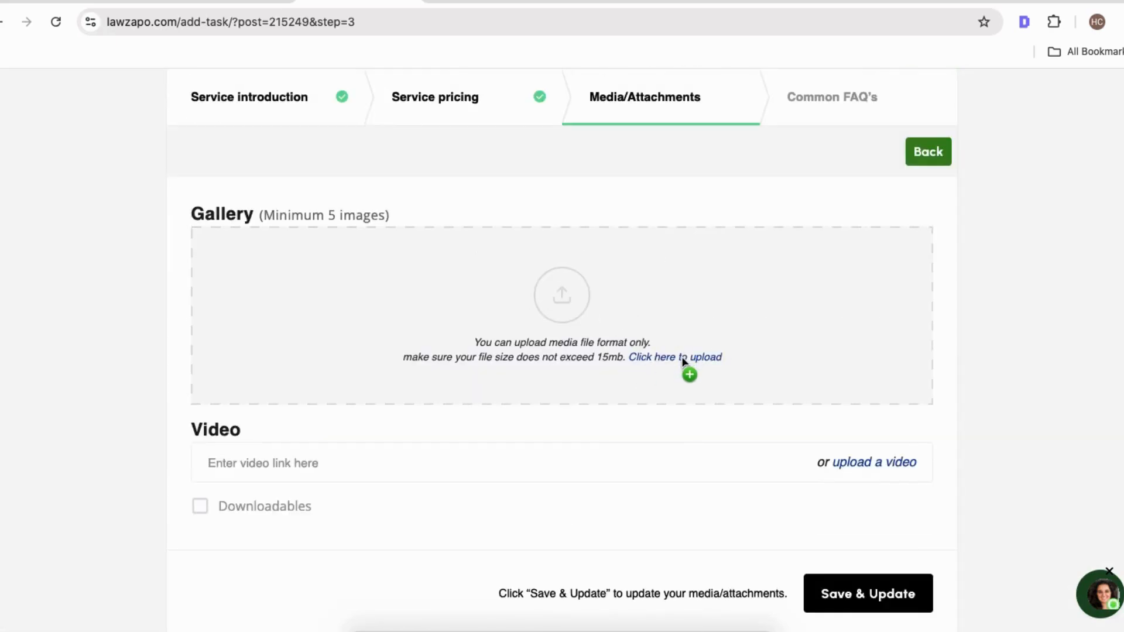
Examine the Gallery upload area and the existing Child Custody listing page.
scroll(551, 357, "up", 1)
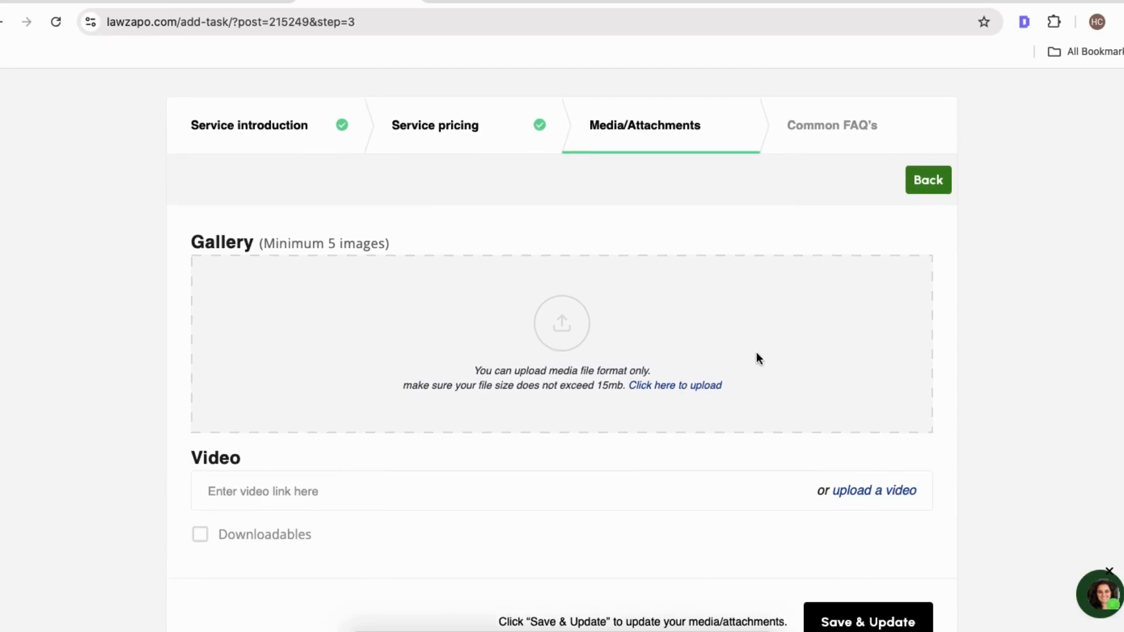
scroll(796, 350, "down", 4)
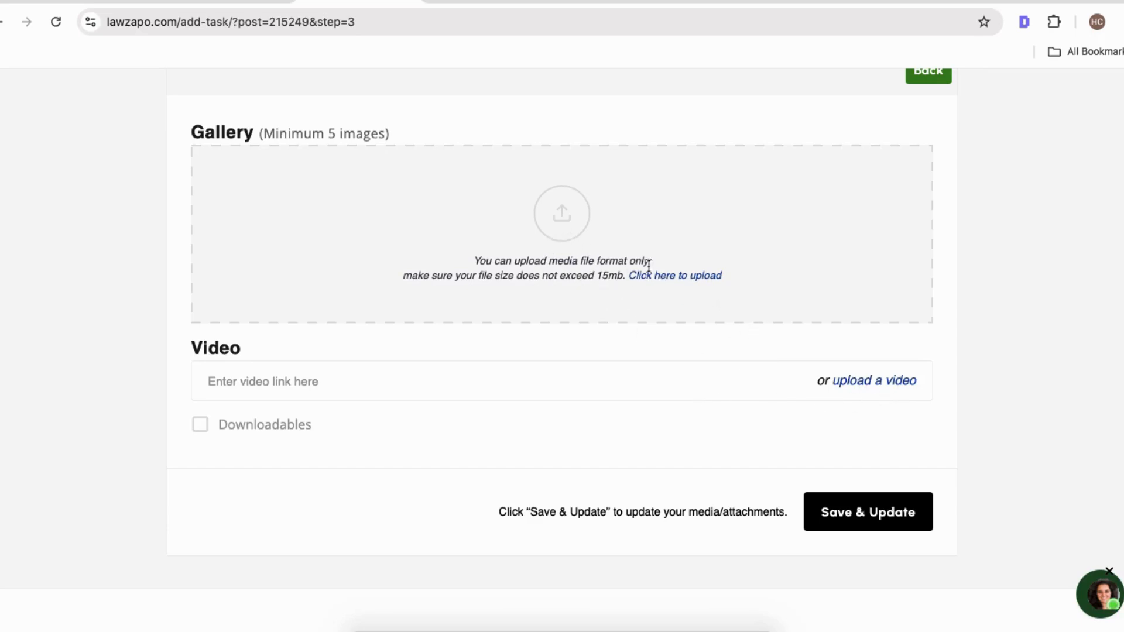
left_click(868, 1)
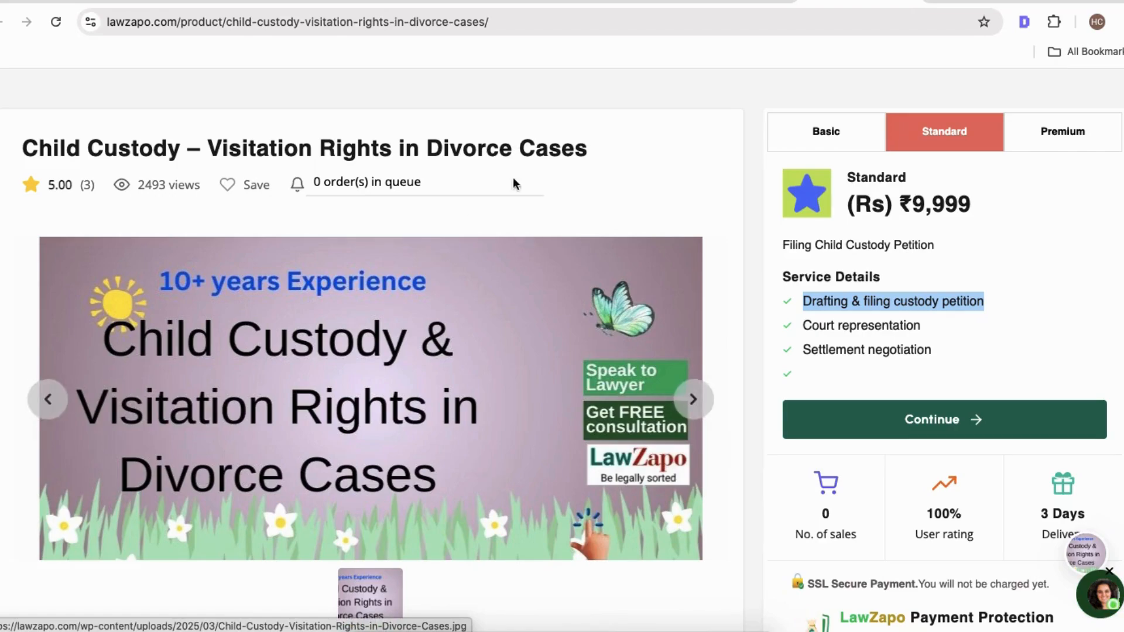
left_click(515, 2)
scroll(567, 350, "up", 4)
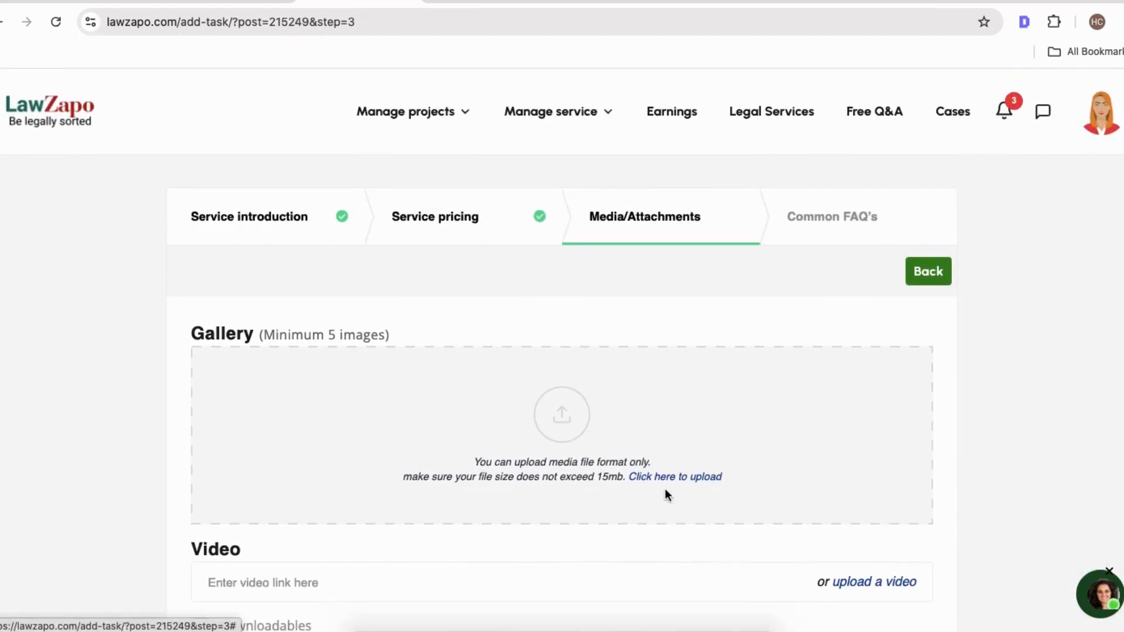
Continue from the Media/Attachments step to Common FAQ's and open a new FAQ entry.
scroll(720, 503, "down", 3)
left_click(894, 594)
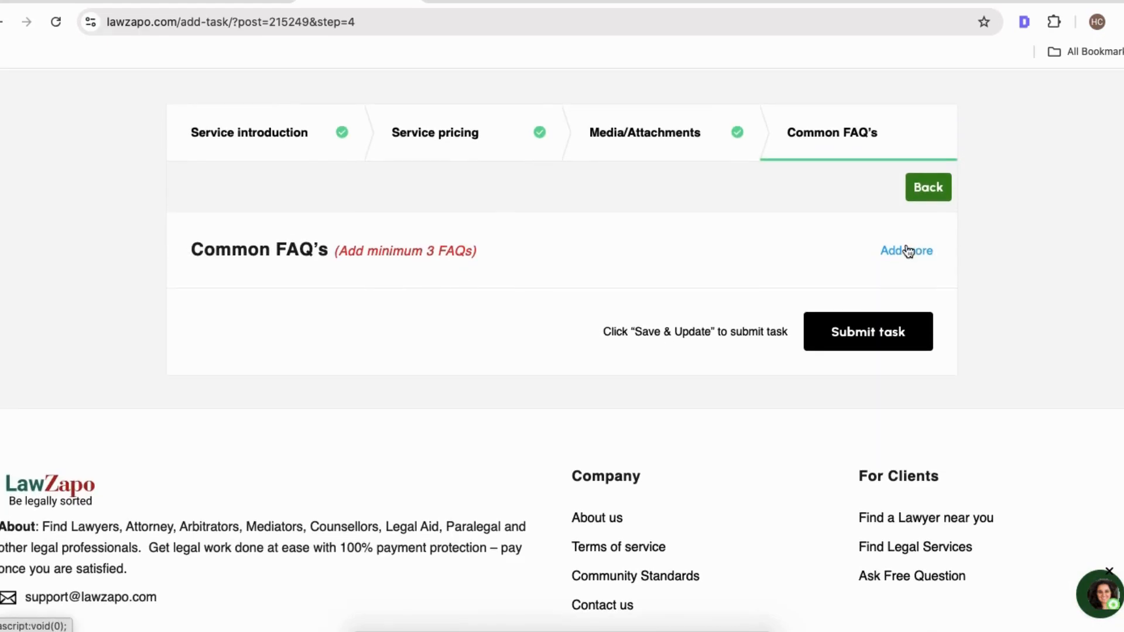
left_click(906, 249)
Examine the existing Child Custody listing's description and frequently asked questions for reference.
left_click(858, 5)
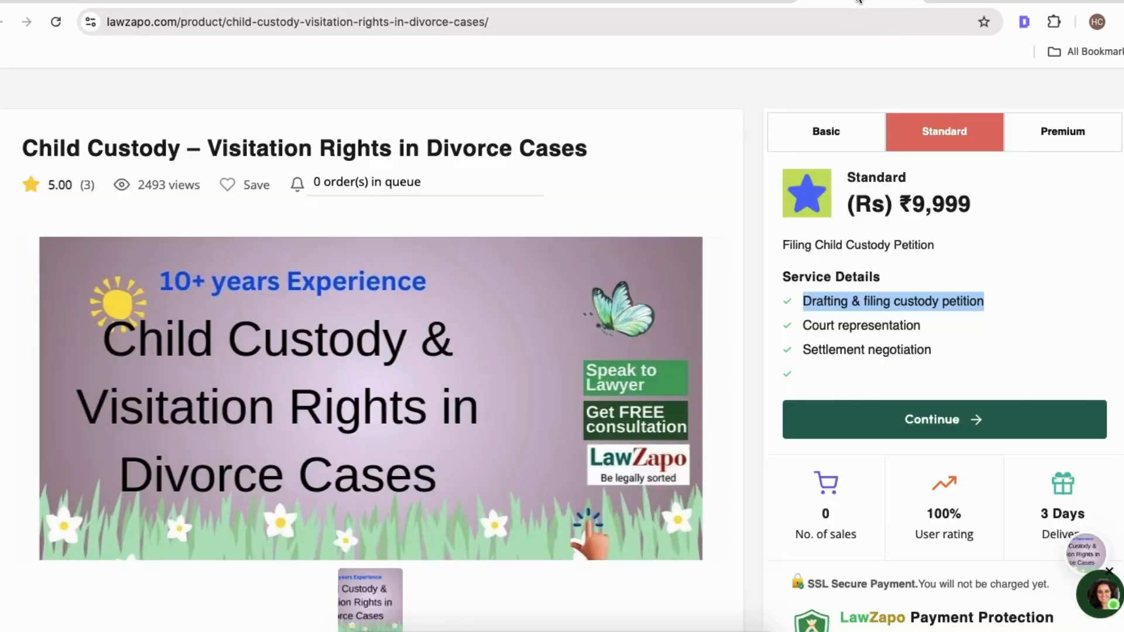
scroll(384, 400, "down", 20)
scroll(384, 400, "up", 10)
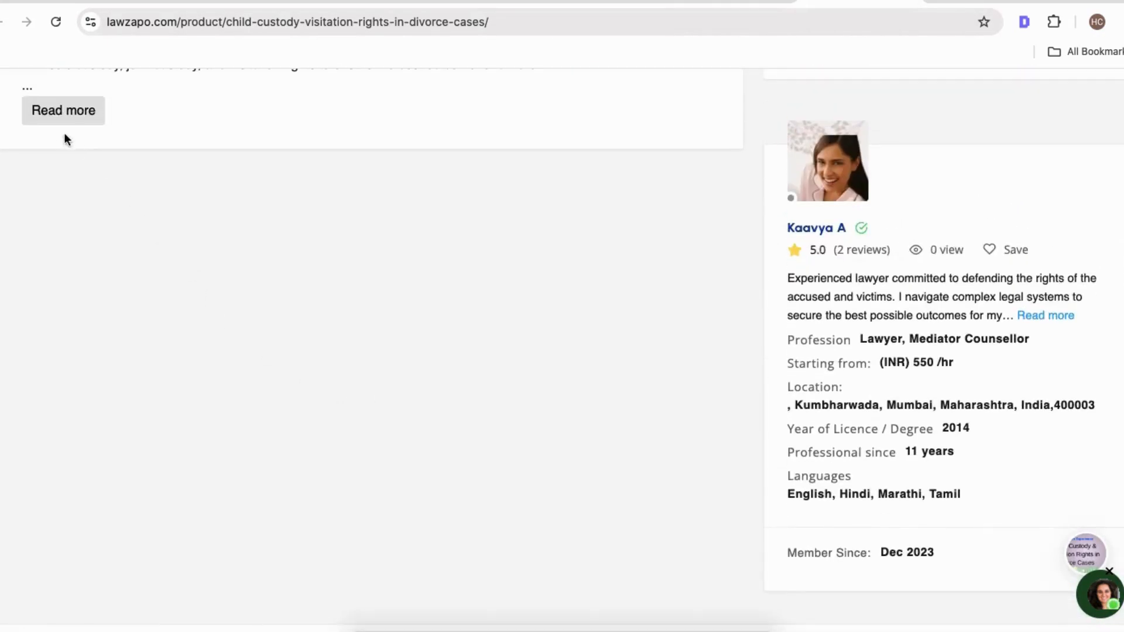
scroll(131, 255, "down", 20)
scroll(131, 258, "up", 8)
scroll(131, 258, "up", 5)
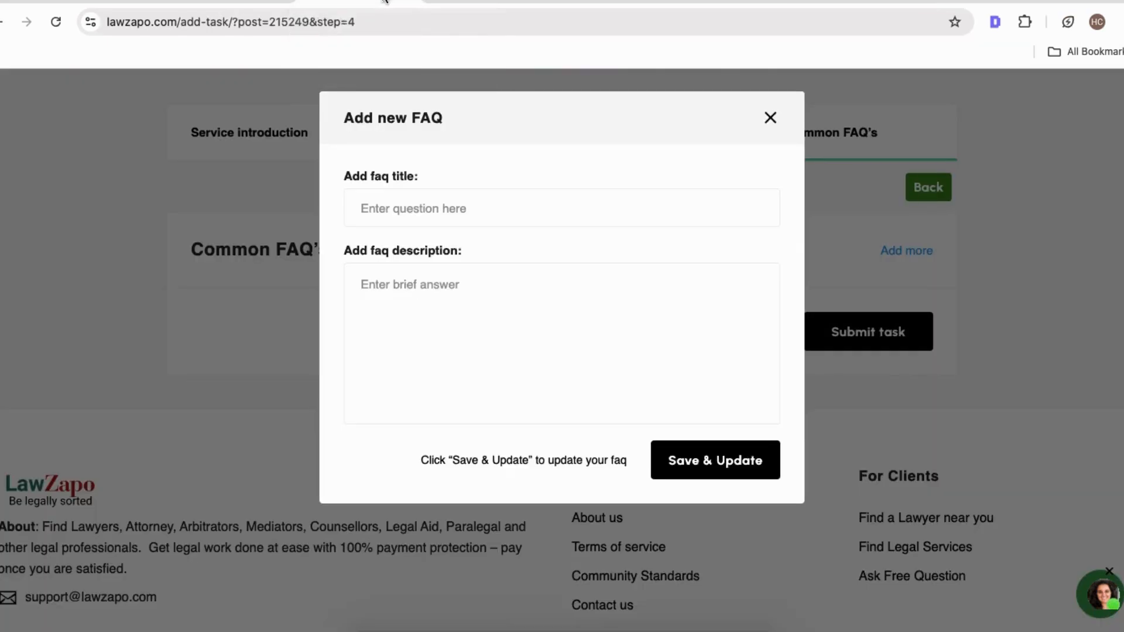
Add an FAQ titled "How is hhhhh" with the answer "Response" and save it.
left_click(370, 1)
left_click(422, 217)
type("How")
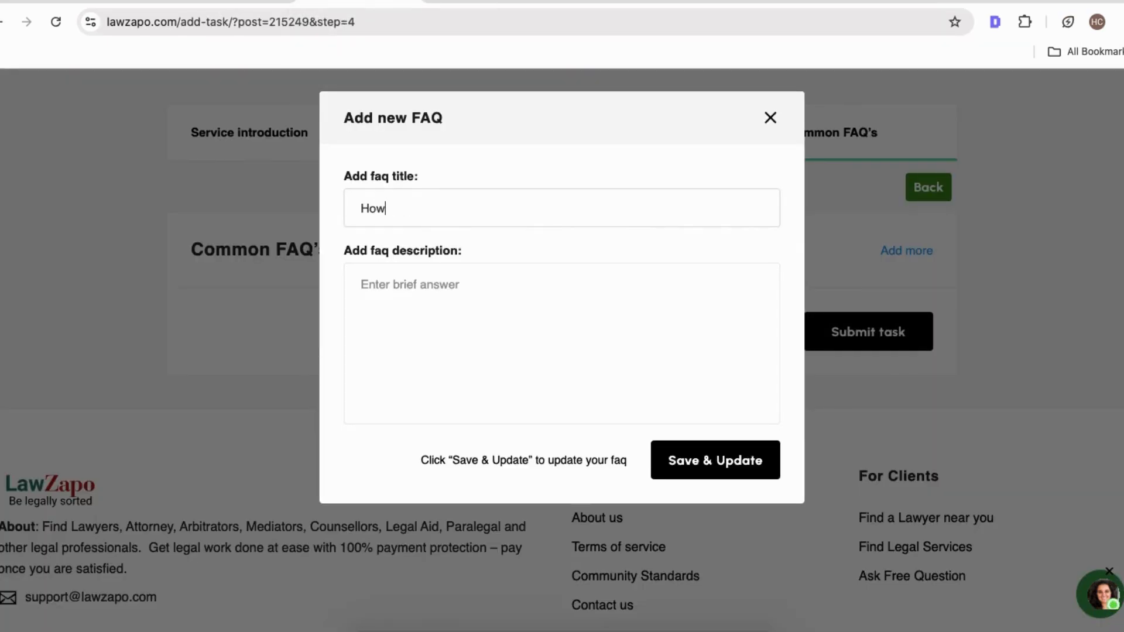
type(" is hhhhh")
left_click(418, 274)
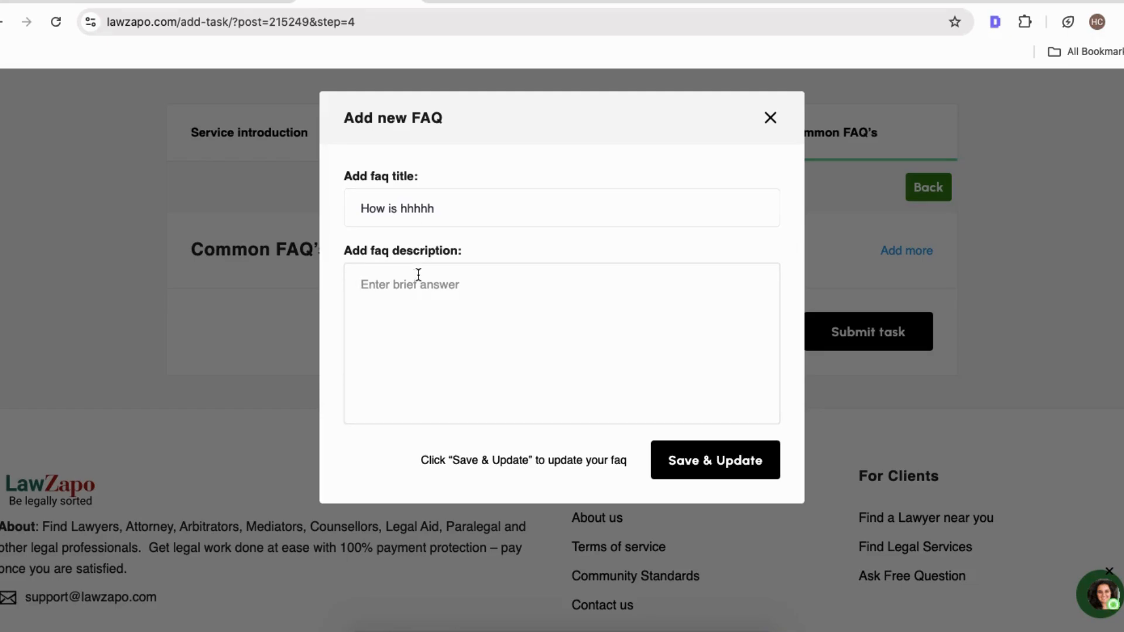
type("Response")
left_click(720, 448)
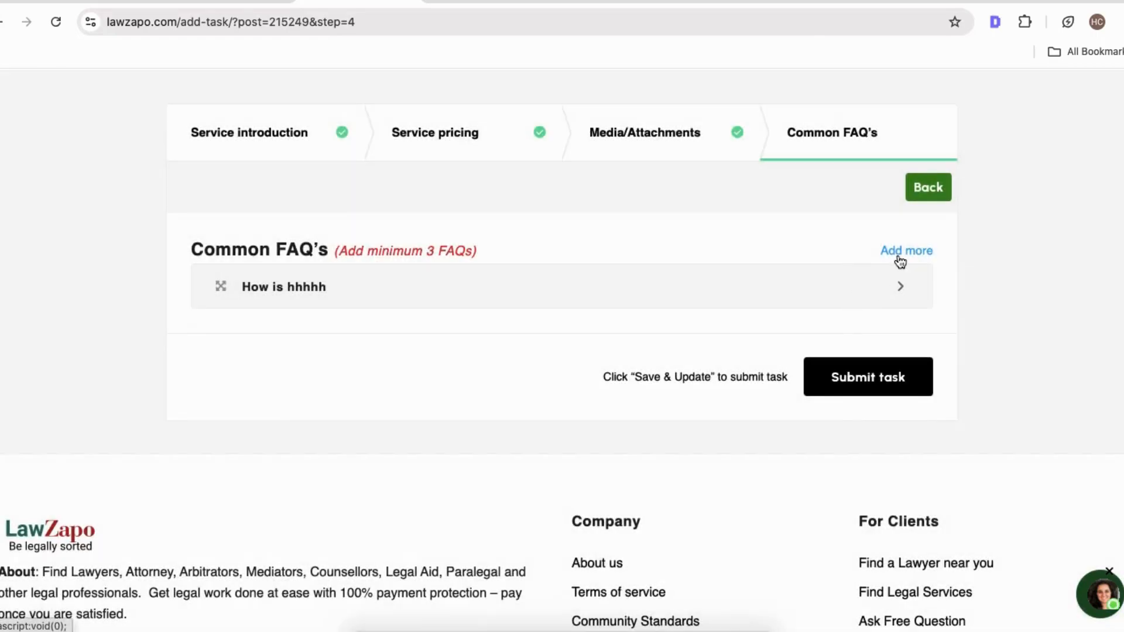
Add a second FAQ "When will I receive a call?" answered "Within 1 hour" and save it.
left_click(902, 251)
left_click(450, 224)
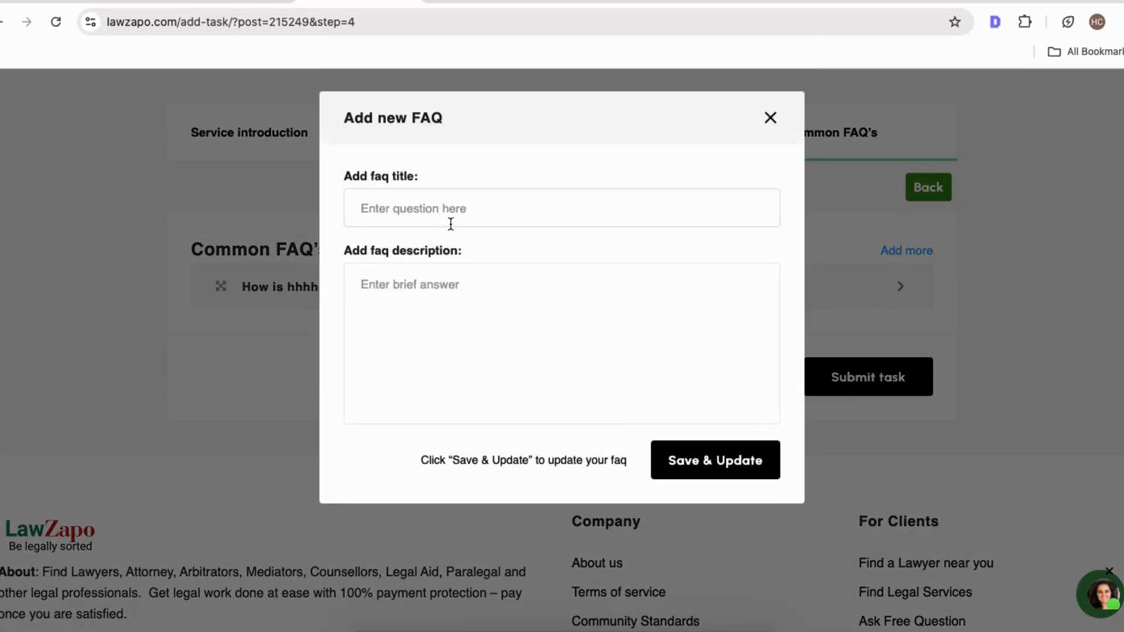
type("When will I receive a call?")
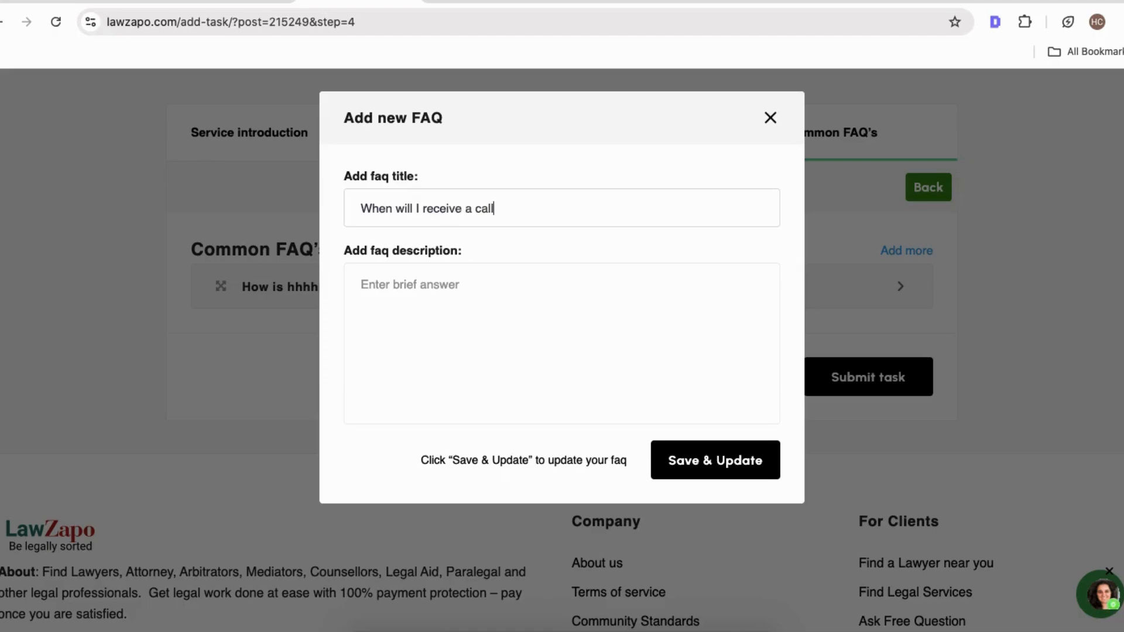
left_click(428, 322)
type("Within")
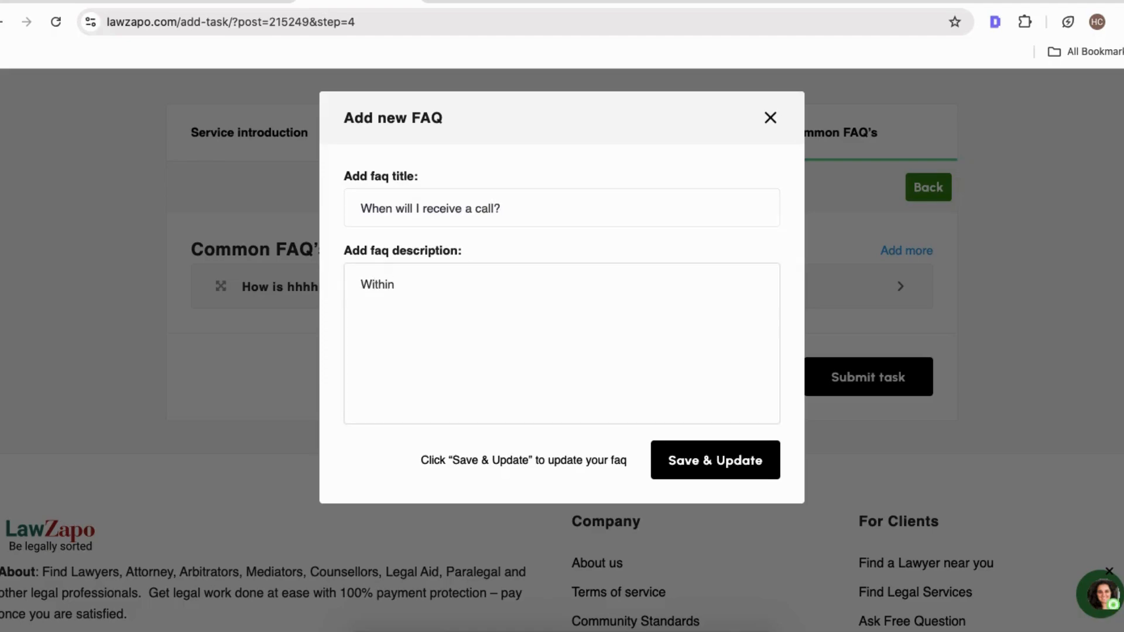
type(" 1 hour")
left_click(702, 471)
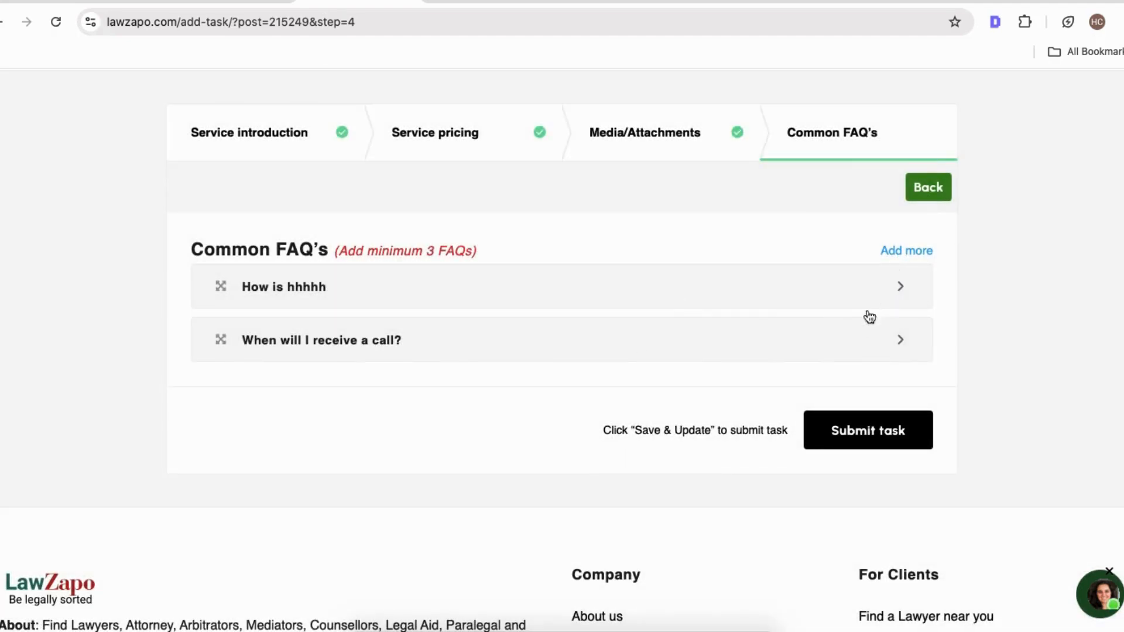
Submit the service task and close the confirmation notice.
left_click(850, 435)
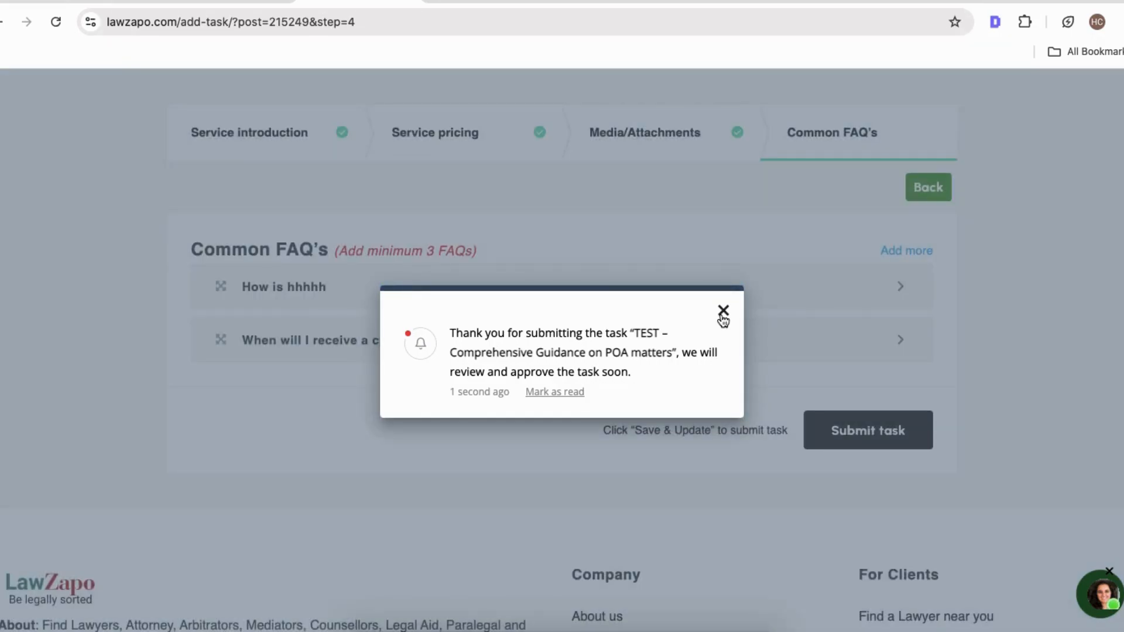
left_click(724, 311)
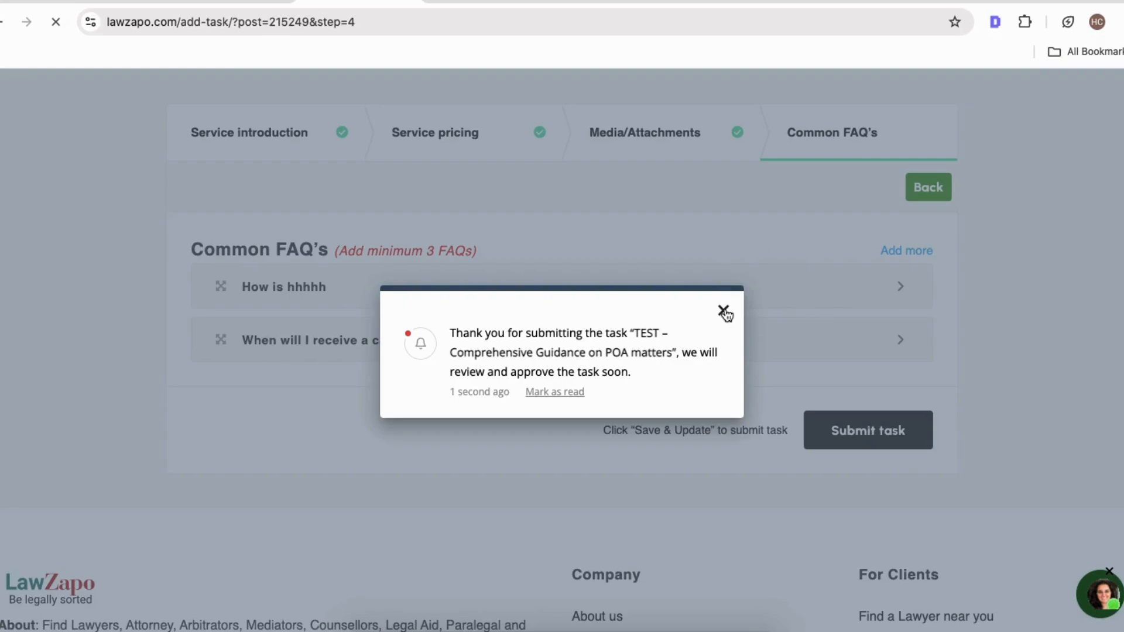